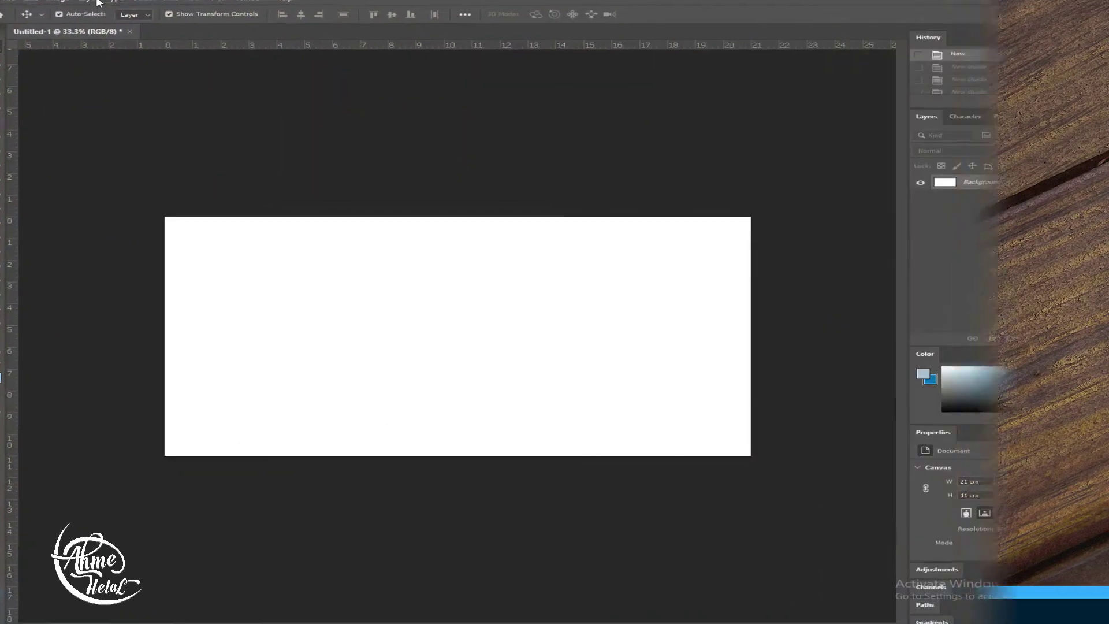
- Create a 21 × 11 cm, 300 ppi, white-background RGB document
key("ctrl+n")
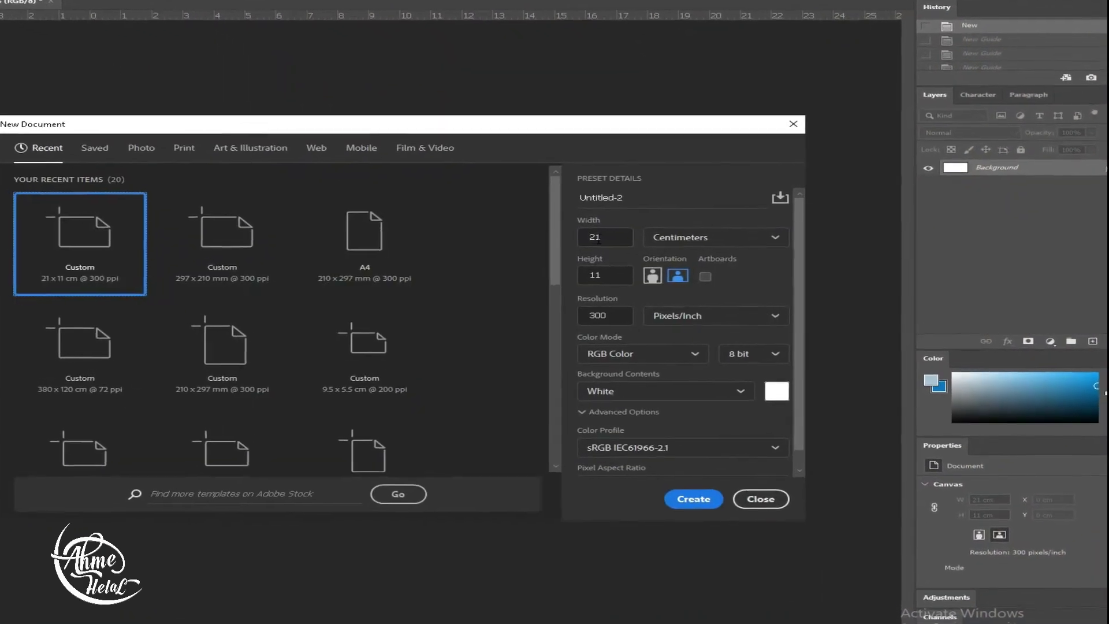
left_click(612, 275)
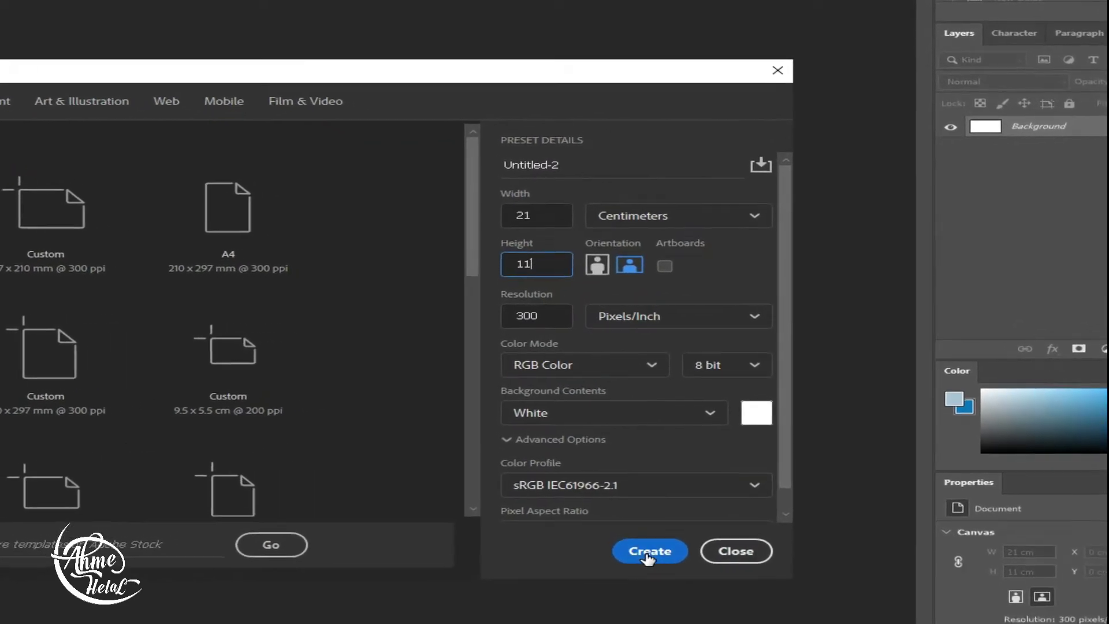
left_click(667, 530)
- Add vertical guides at the left and right canvas edges and just inside each
left_click_drag(35, 156, 183, 159)
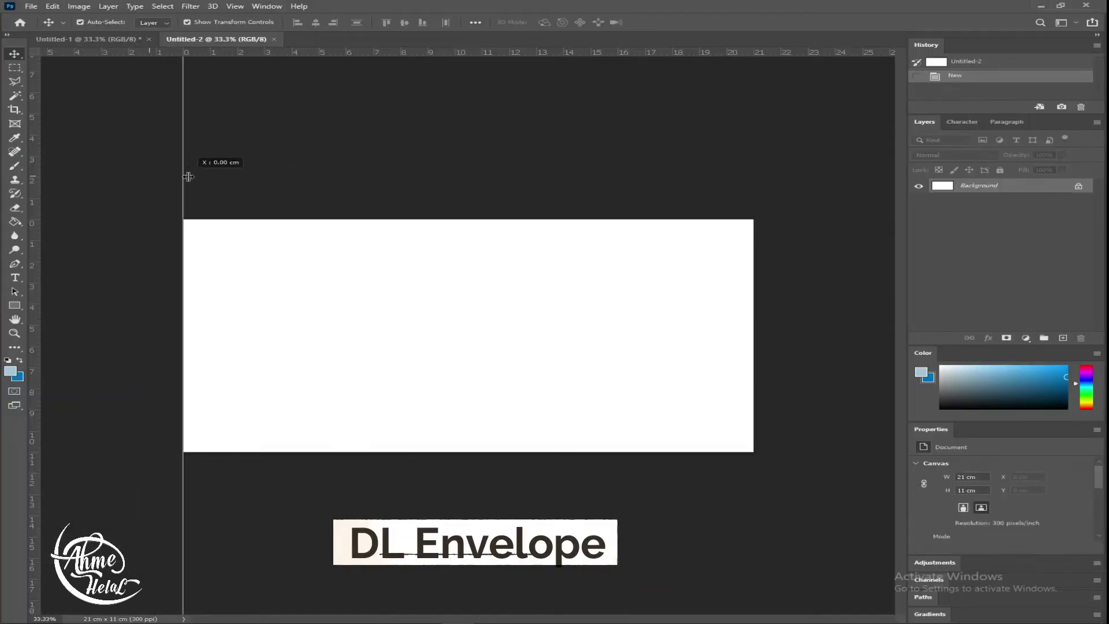
left_click_drag(36, 180, 754, 179)
left_click_drag(34, 168, 197, 170)
left_click_drag(35, 168, 739, 174)
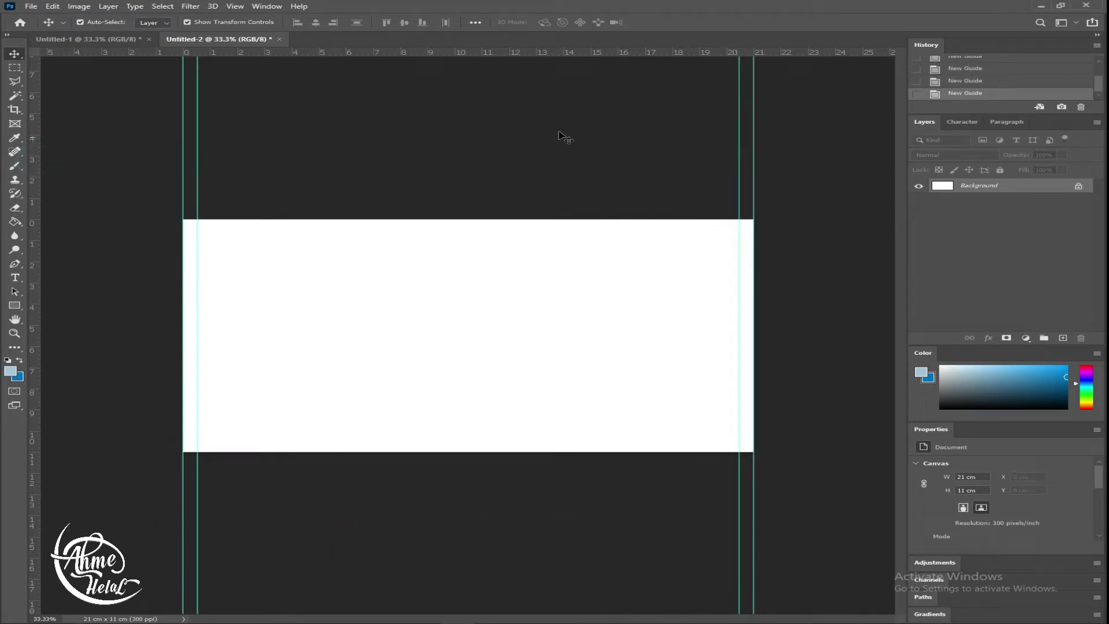
- Add horizontal guides at the top and bottom canvas edges and just inside each
mouse_move(499, 55)
left_mouse_down()
mouse_move(508, 198)
mouse_move(497, 219)
left_mouse_up()
left_click_drag(469, 55, 451, 229)
left_click_drag(430, 56, 494, 452)
left_click_drag(389, 53, 304, 441)
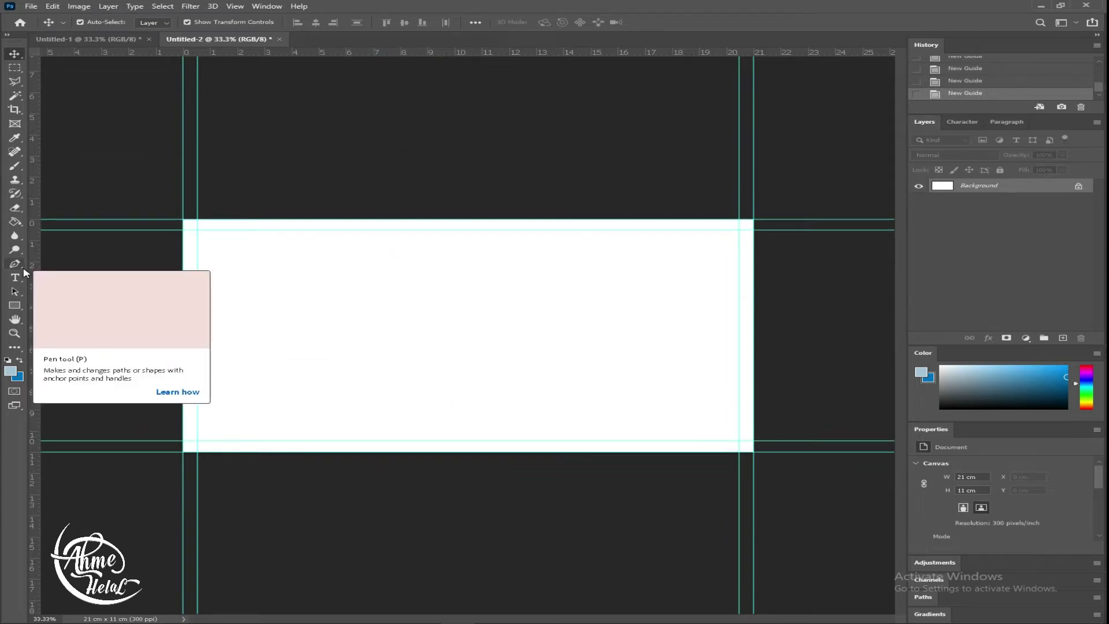
- Draw a wide ellipse, about 13.52 × 7.34 cm, centred across the canvas's bottom edge
left_click(18, 305)
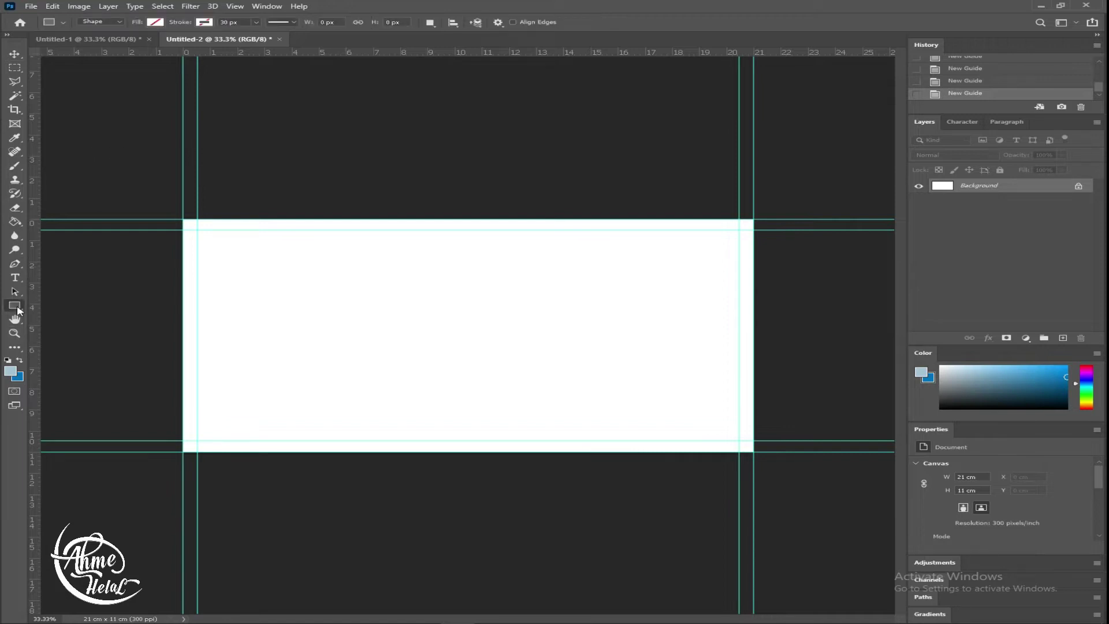
left_click(92, 326)
mouse_move(357, 354)
left_mouse_down()
mouse_move(634, 527)
mouse_move(549, 536)
left_mouse_up()
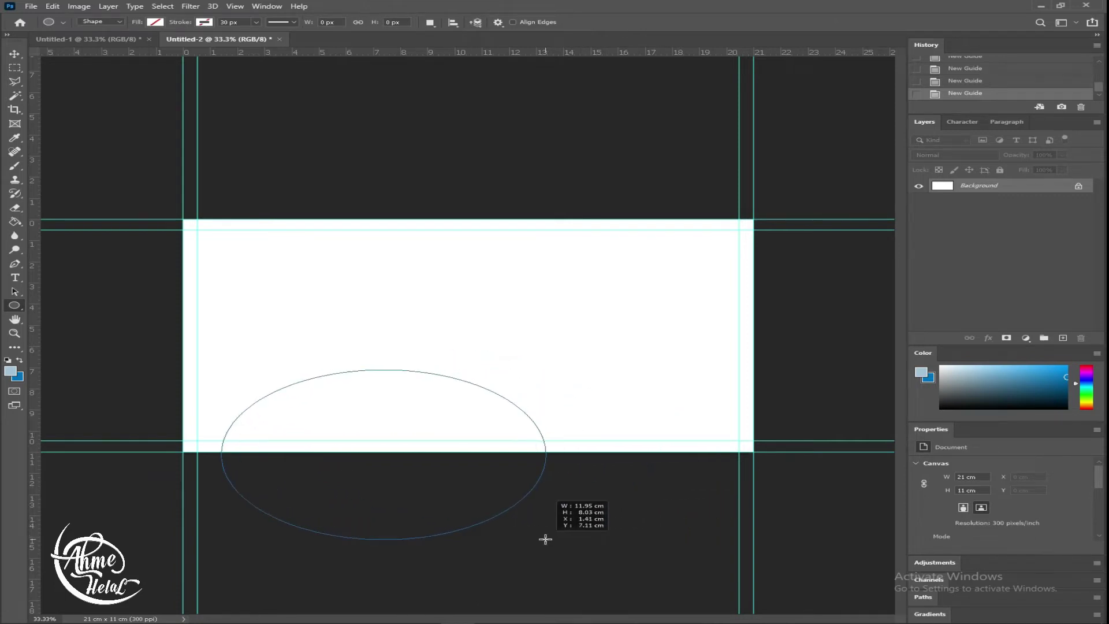
mouse_move(548, 536)
left_mouse_down()
mouse_move(520, 537)
mouse_move(643, 527)
left_mouse_up()
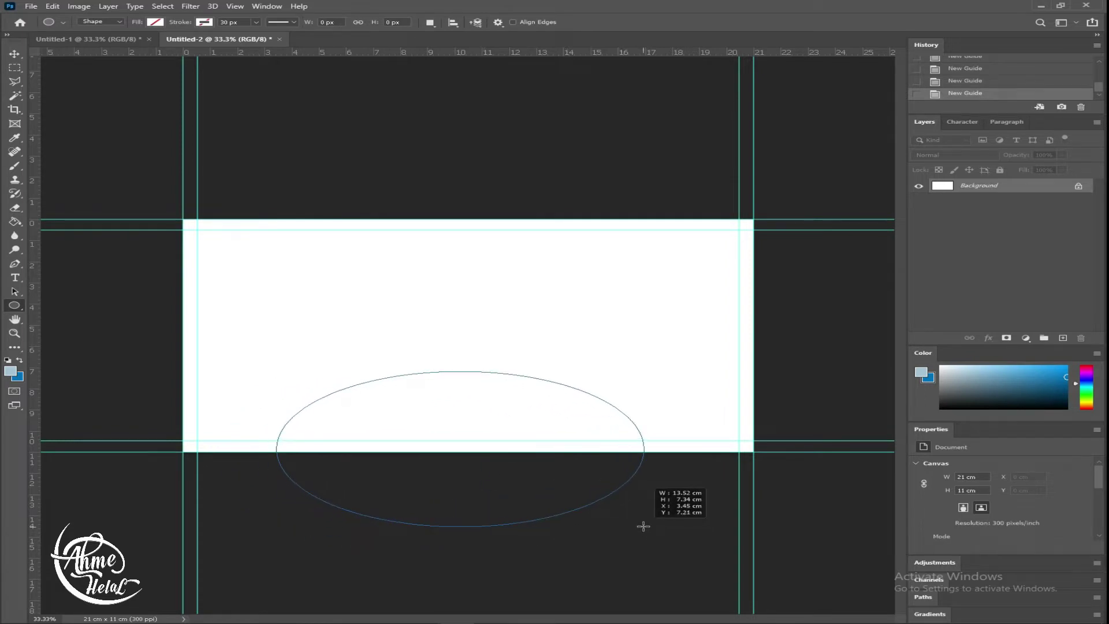
left_click_drag(643, 526, 644, 513)
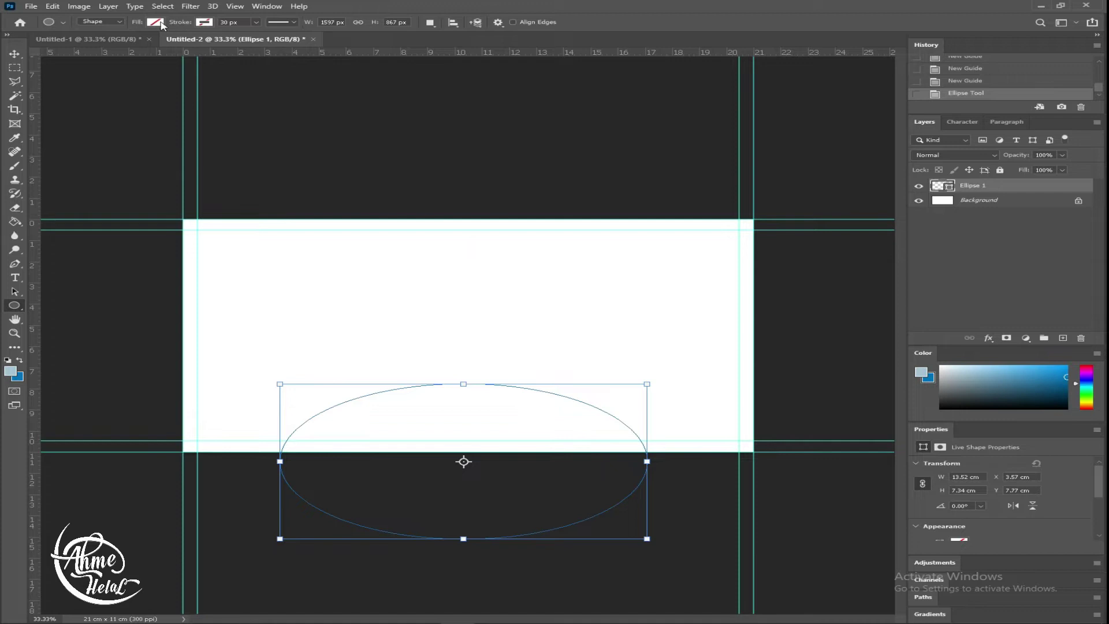
- Give Ellipse 1 a dark navy fill and a white 30 px stroke
left_click(155, 23)
left_click(143, 79)
left_click(206, 23)
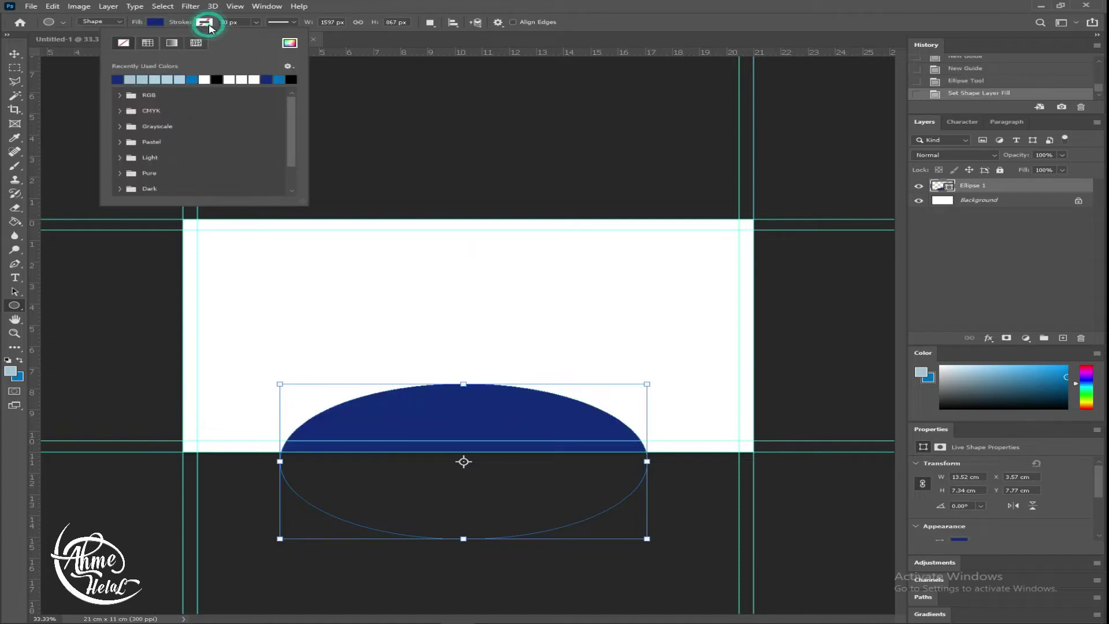
left_click(205, 79)
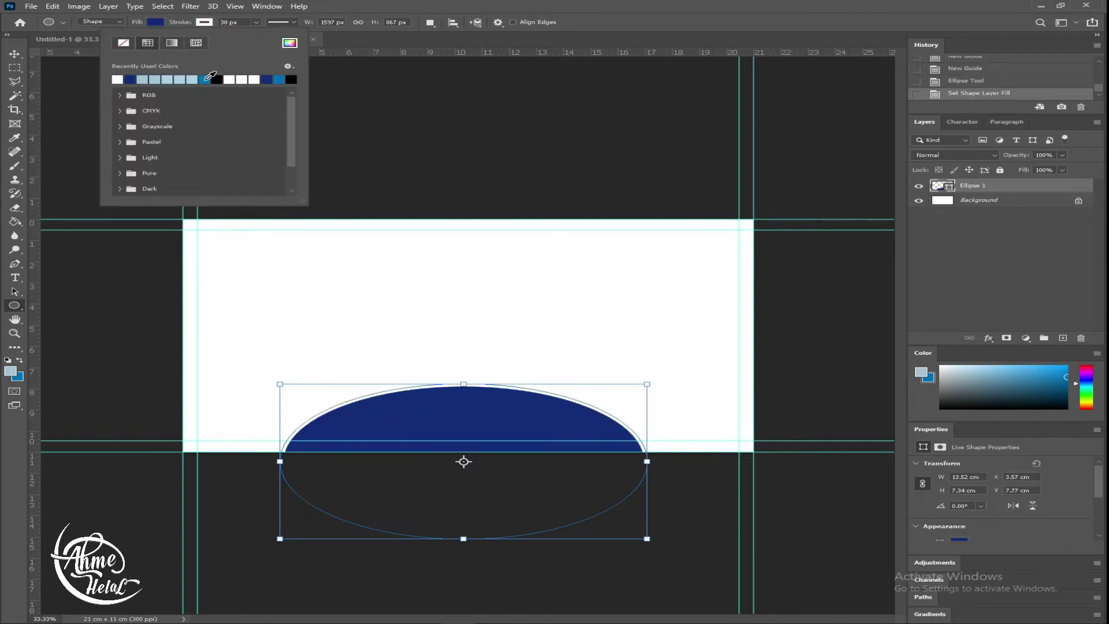
left_click(202, 23)
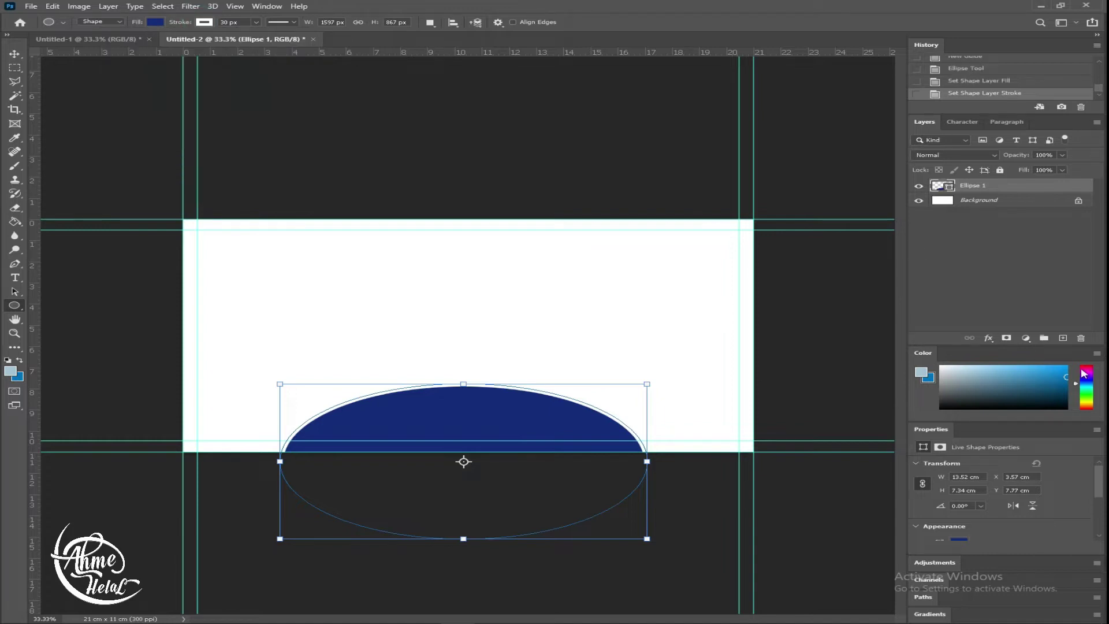
left_click(988, 340)
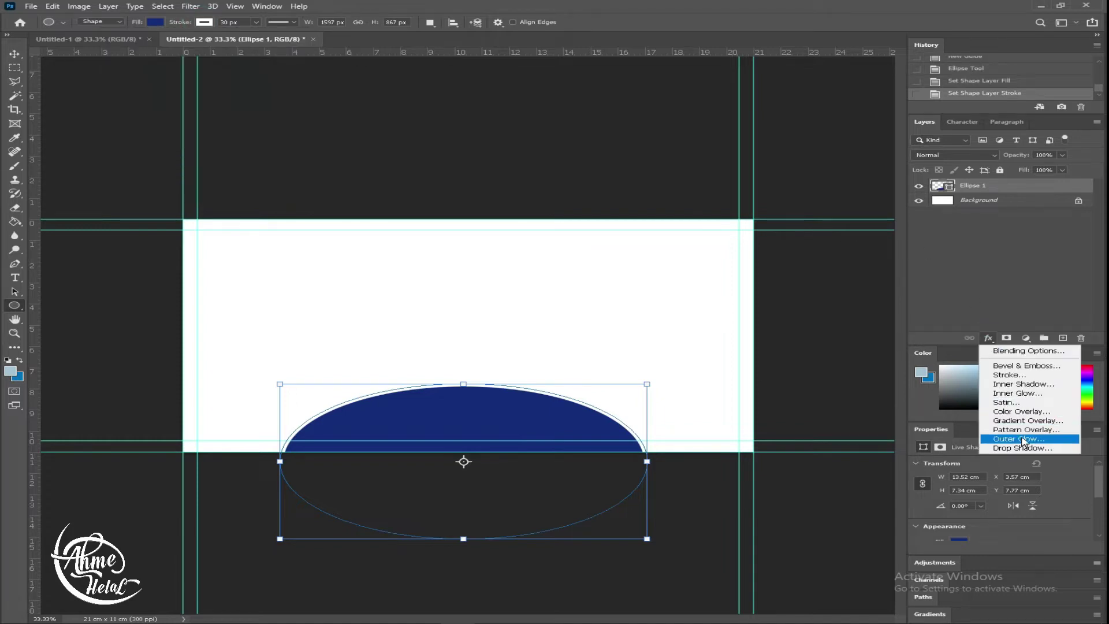
left_click(1022, 379)
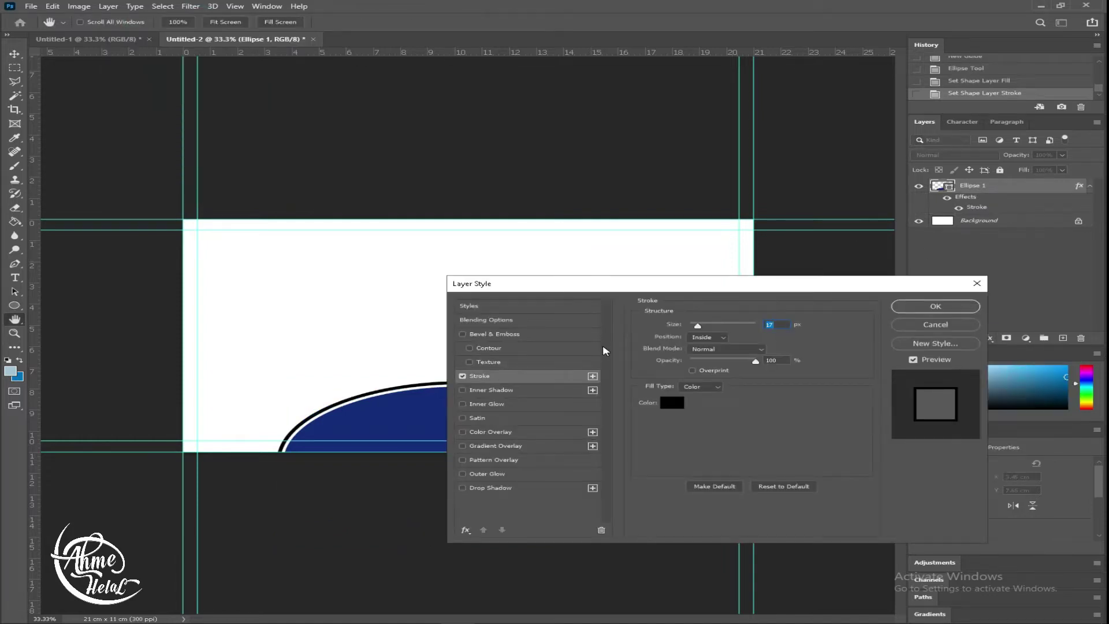
left_click(684, 408)
left_click(680, 405)
left_click(25, 377)
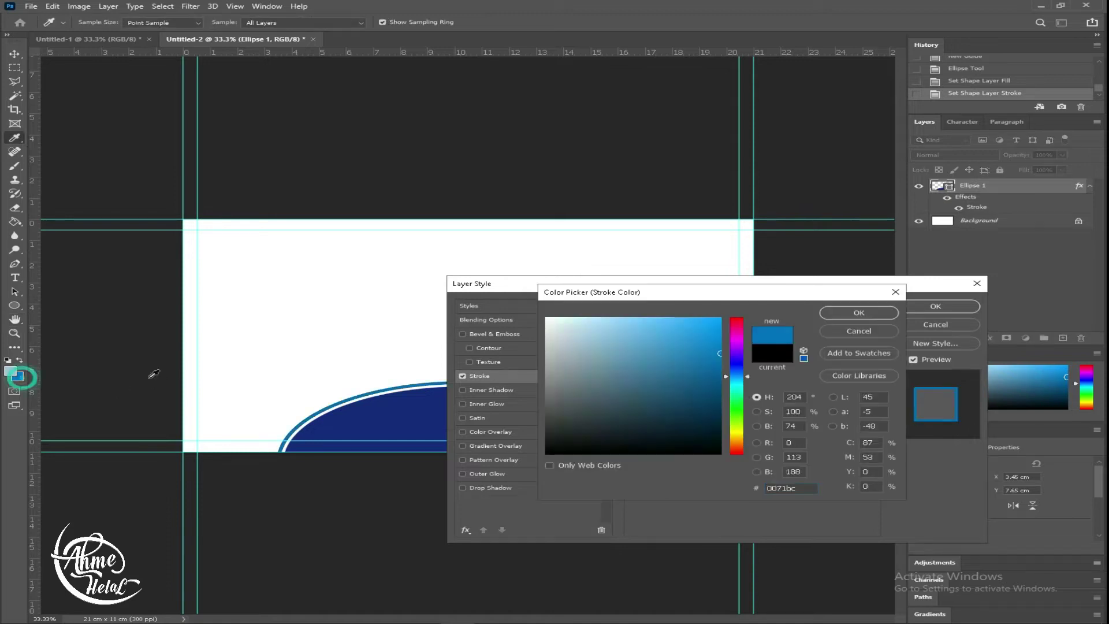
left_click(836, 315)
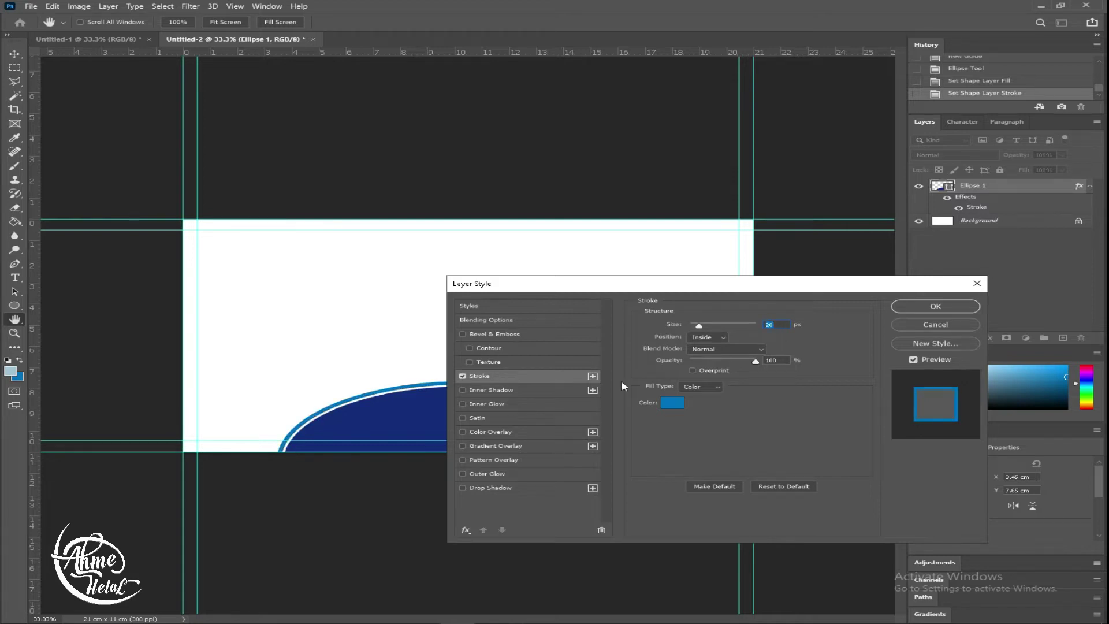
left_click(593, 376)
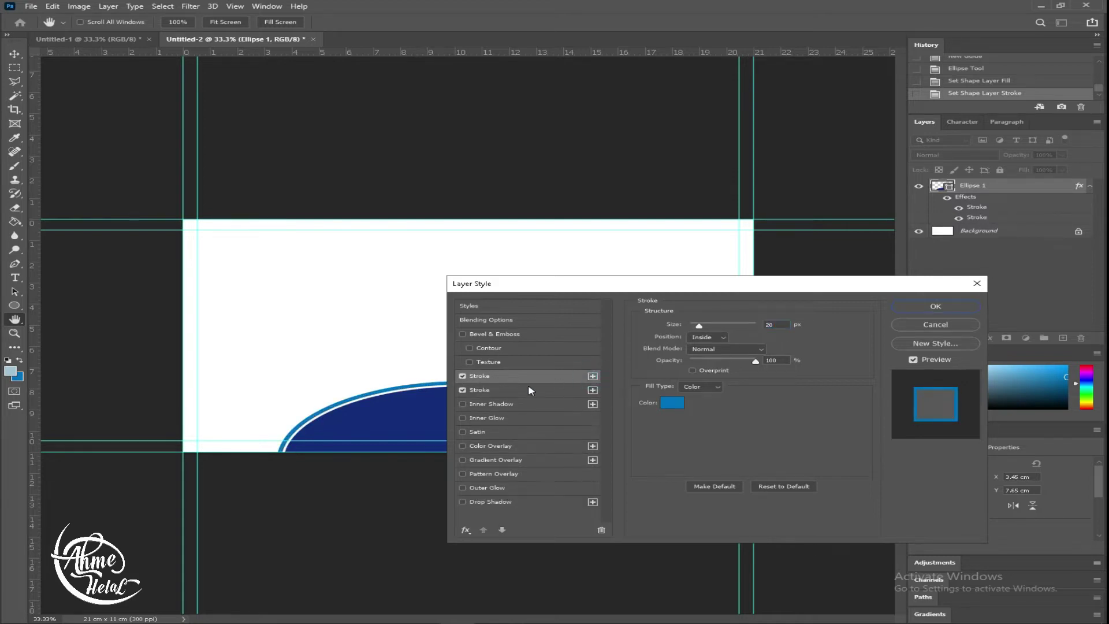
left_click(672, 402)
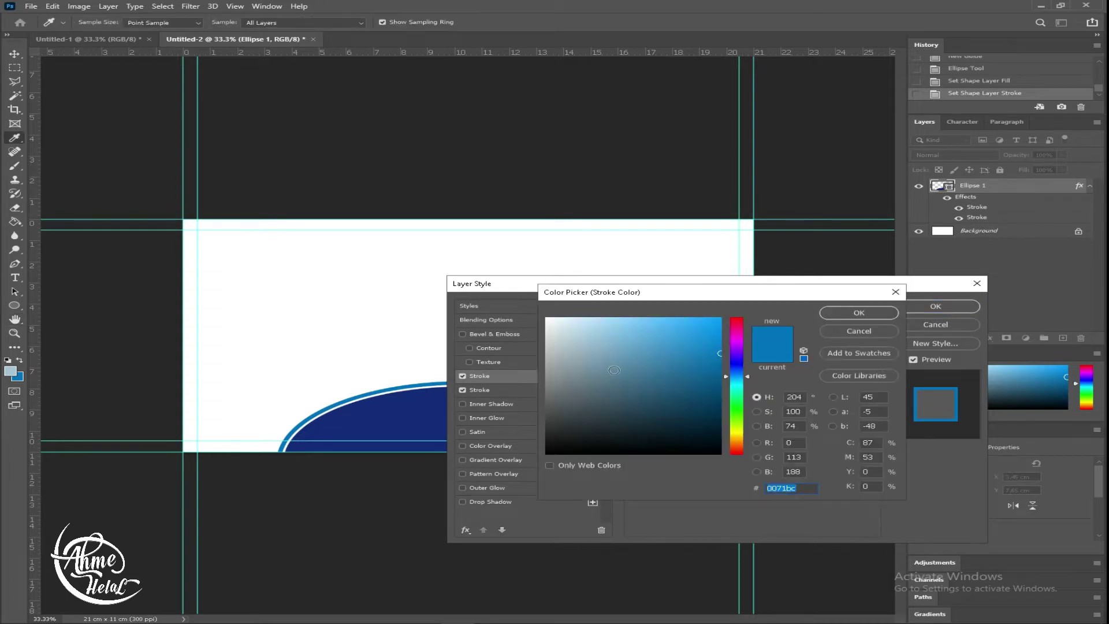
left_click(841, 335)
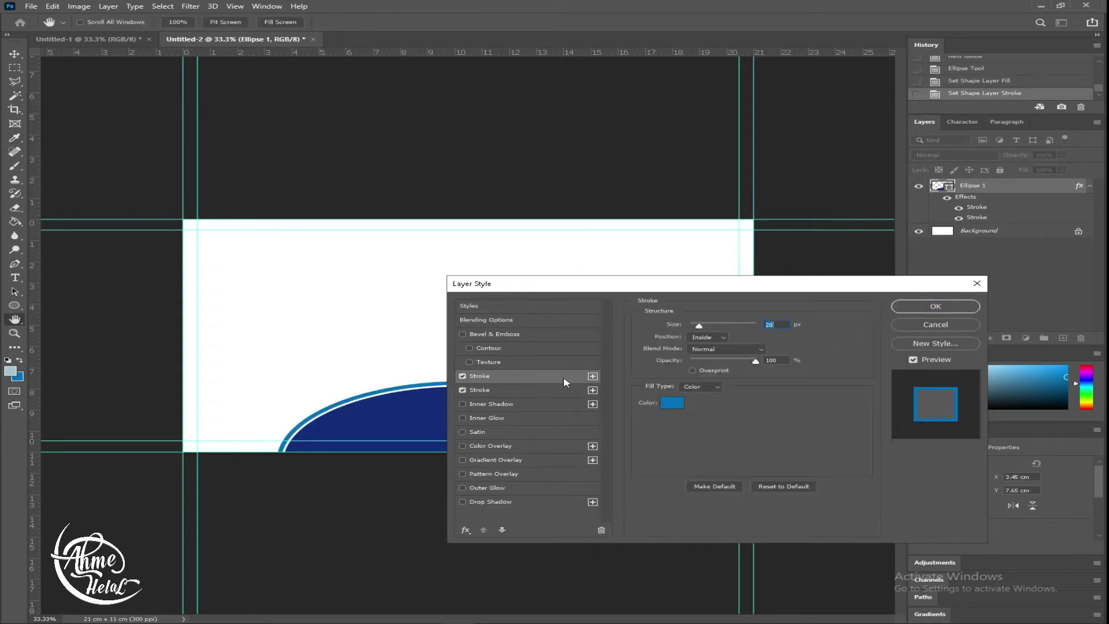
left_click(462, 377)
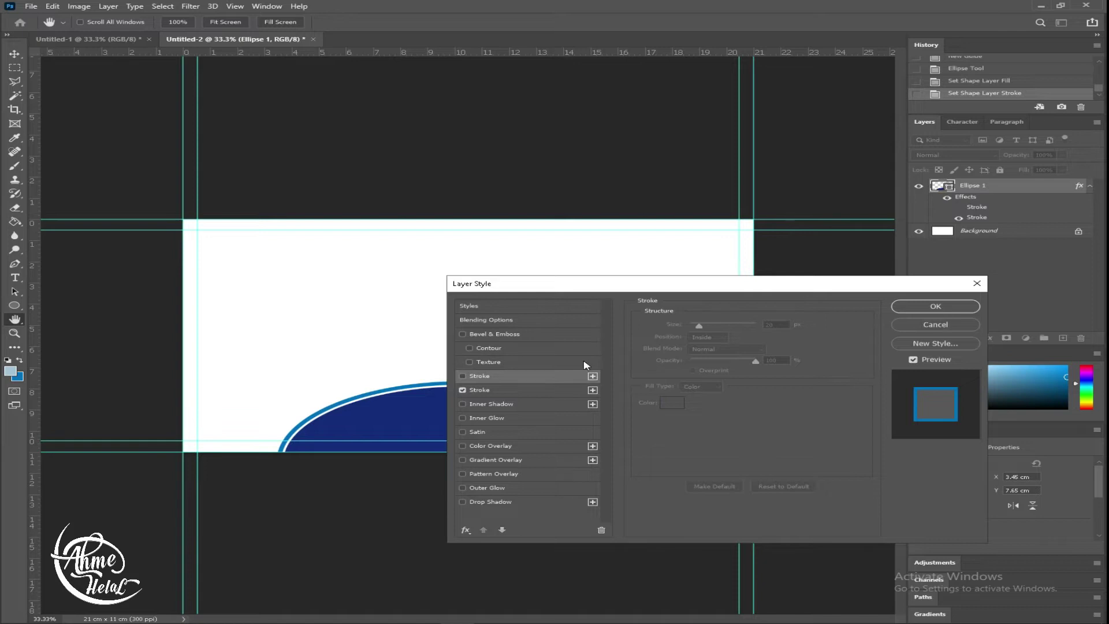
left_click(462, 390)
left_click(935, 324)
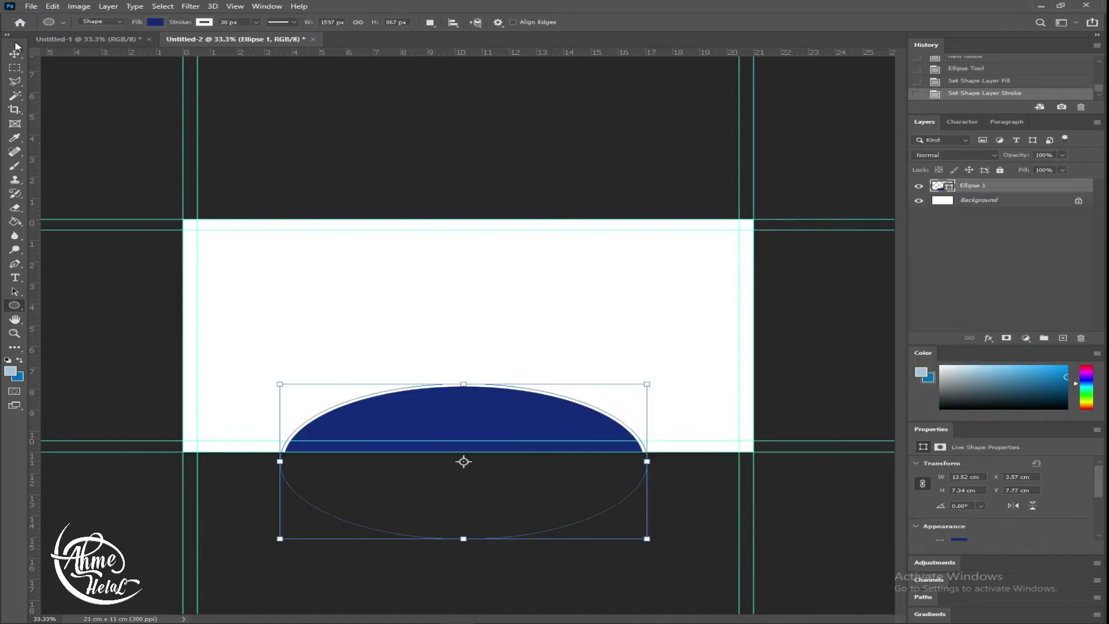
left_click(14, 52)
- Draw a stroke-free navy rectangle band across the bottom and stack it behind Ellipse 1
right_click(14, 305)
left_click(63, 307)
left_click_drag(163, 413, 785, 465)
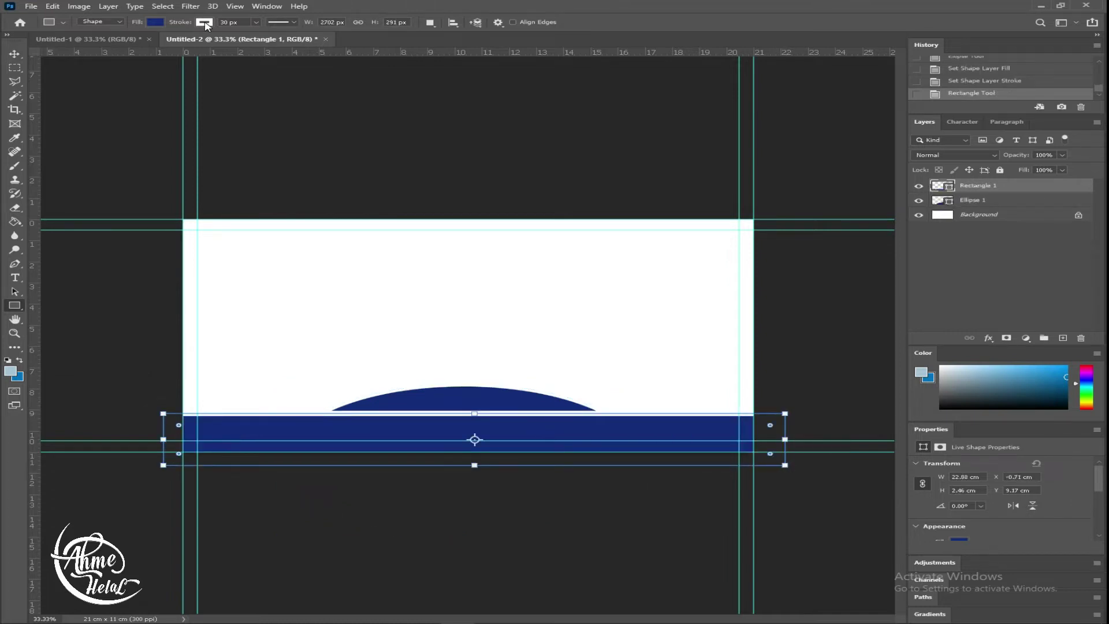
left_click(204, 22)
left_click(124, 45)
key("v")
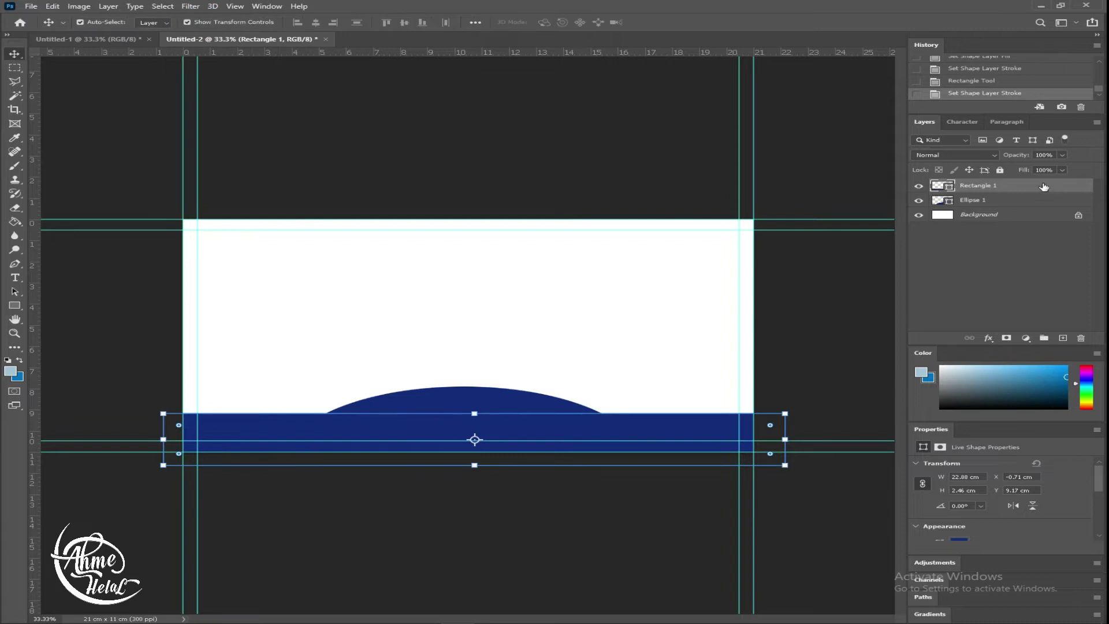
key("ctrl+bracketleft")
left_click(527, 473)
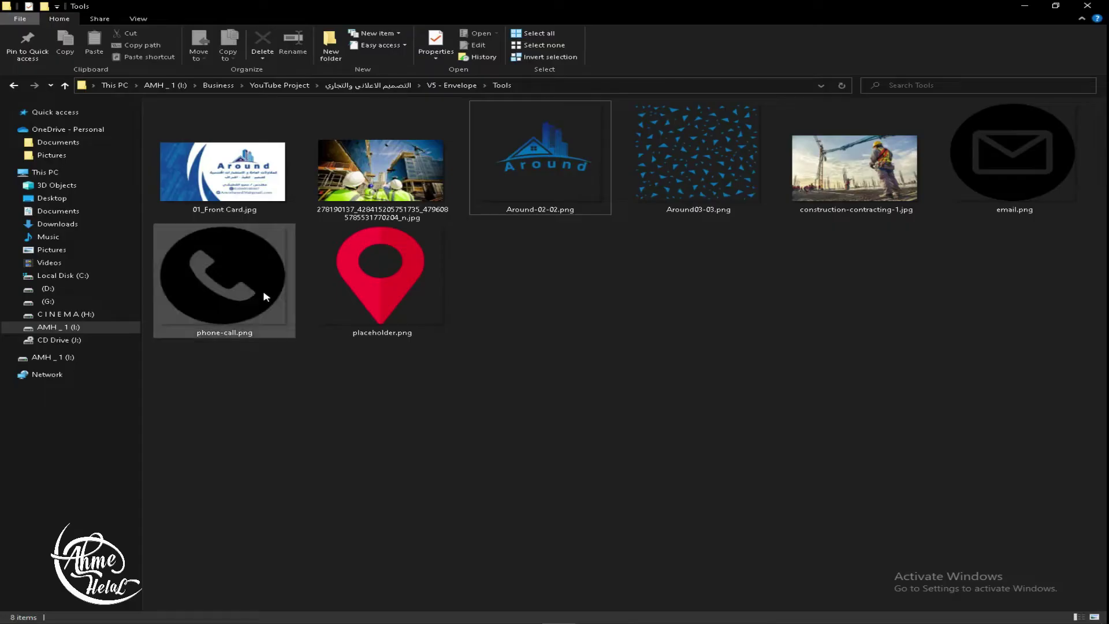
- Place the Around-02-02 logo, tint it navy with a Color Overlay, and add a layer mask
mouse_move(554, 153)
left_mouse_down()
mouse_move(477, 571)
mouse_move(471, 343)
left_mouse_up()
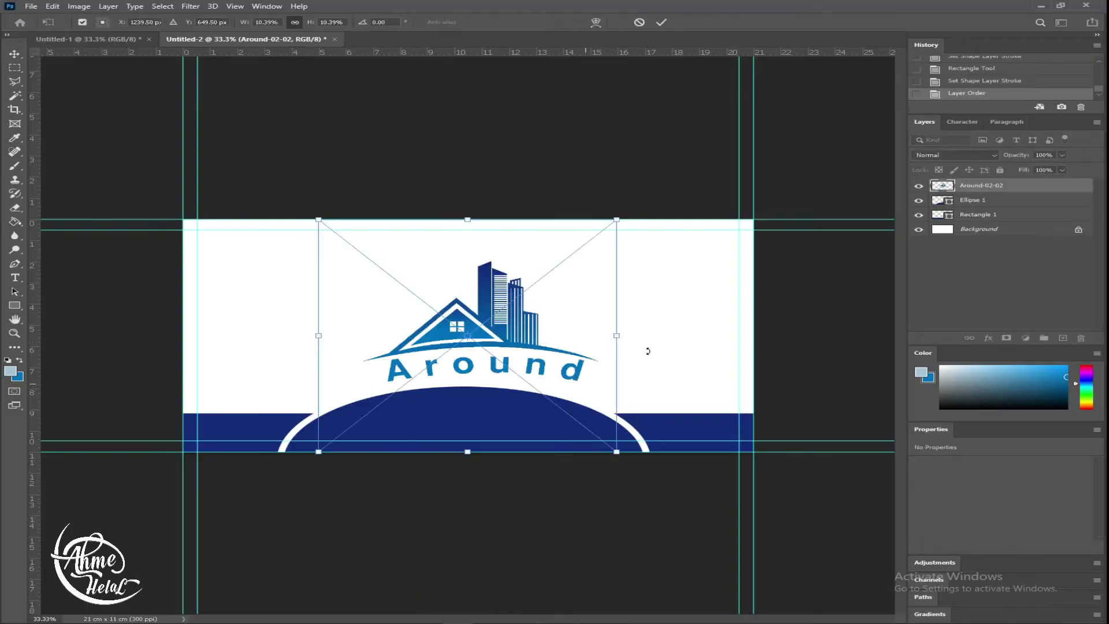
key("Return")
left_click(988, 338)
left_click(1020, 411)
left_click(780, 327)
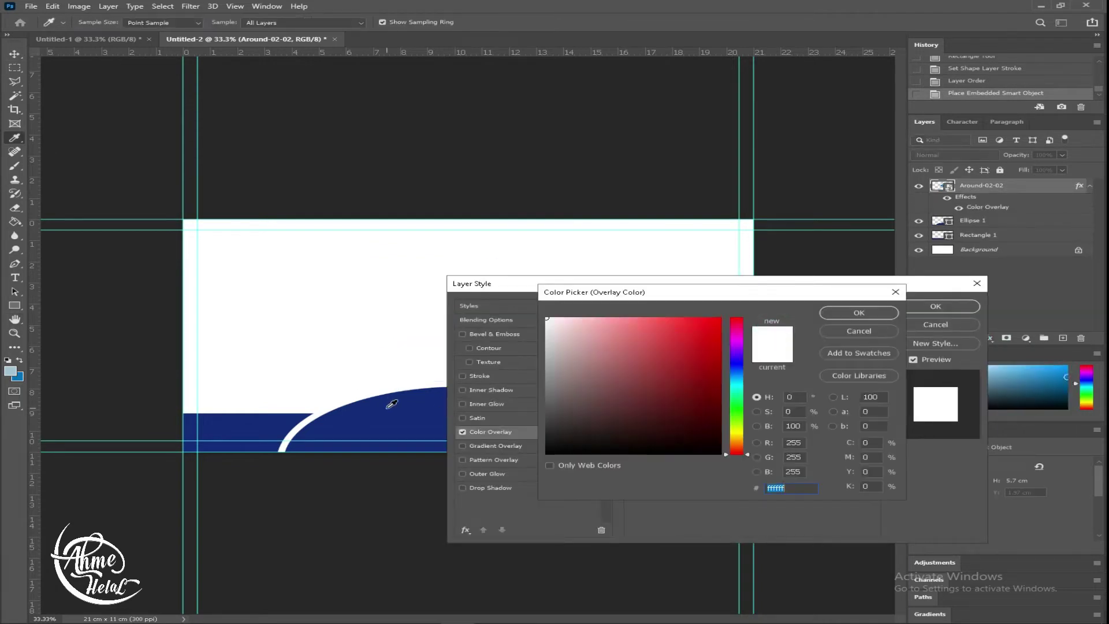
left_click(841, 312)
left_click(935, 306)
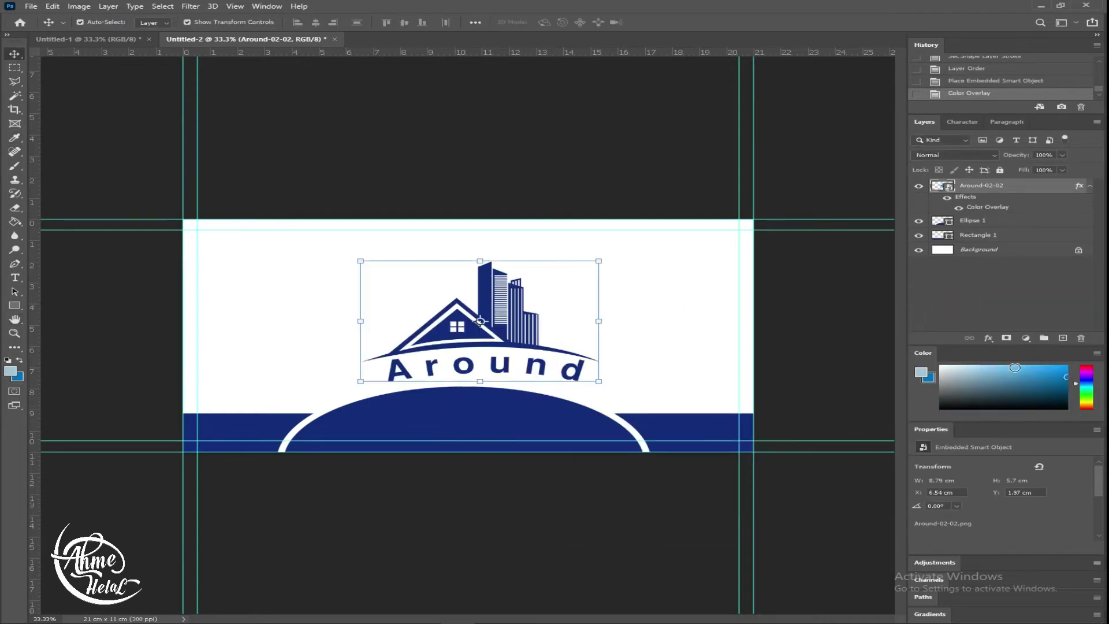
left_click(1006, 338)
- Erase the 'Around' letters in the logo's mask, leaving only the house and buildings
left_click(15, 207)
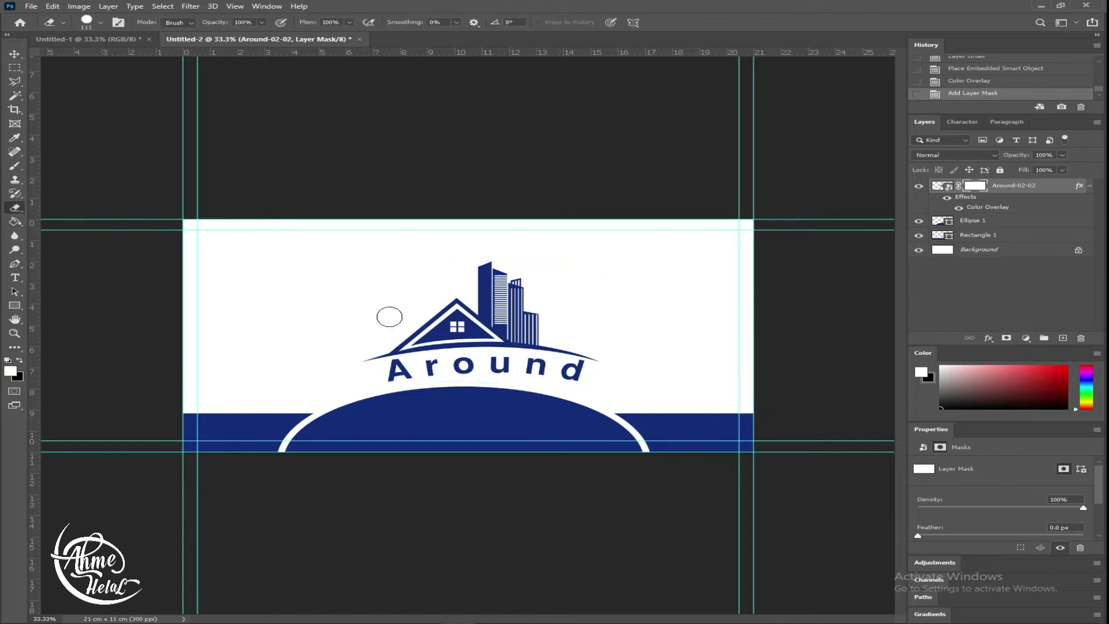
left_click(402, 370)
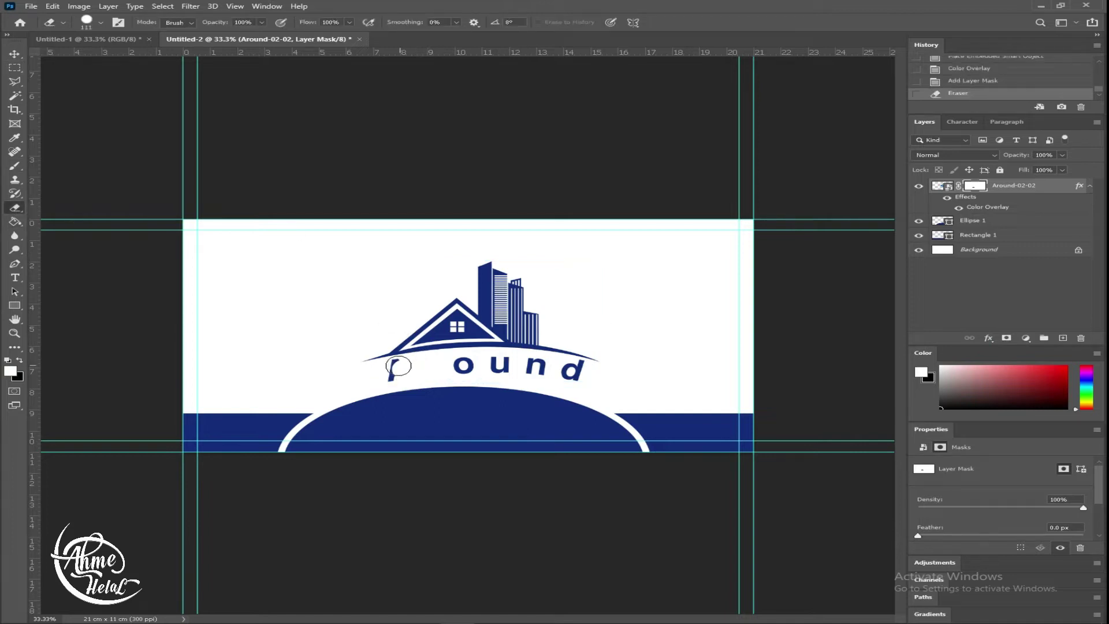
left_click(397, 367)
scroll(404, 376, "up", 5)
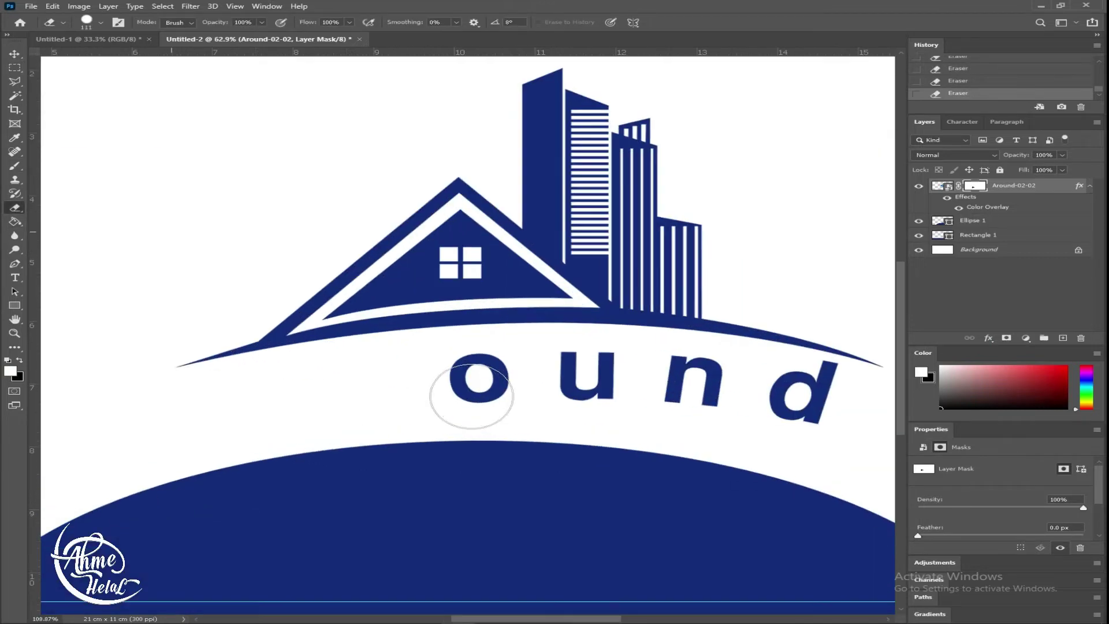
mouse_move(526, 364)
left_mouse_down()
mouse_move(569, 388)
mouse_move(748, 376)
left_mouse_up()
scroll(577, 376, "right", 5)
mouse_move(601, 370)
left_mouse_down()
mouse_move(610, 393)
mouse_move(601, 366)
mouse_move(535, 372)
left_mouse_up()
scroll(535, 372, "down", 3)
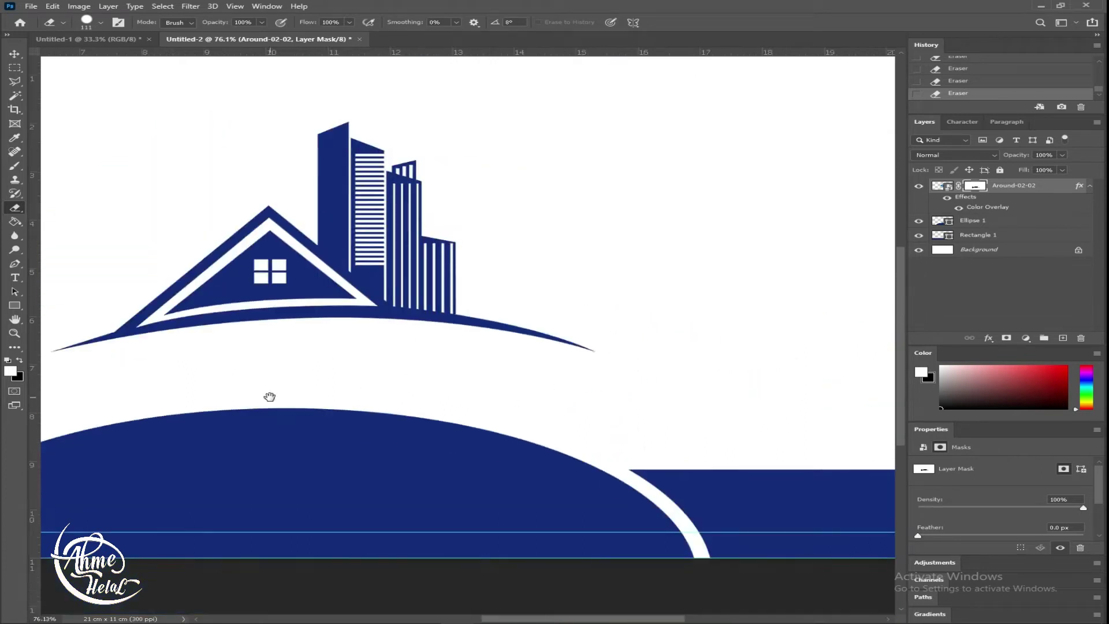
left_click(14, 54)
scroll(397, 404, "down", 5)
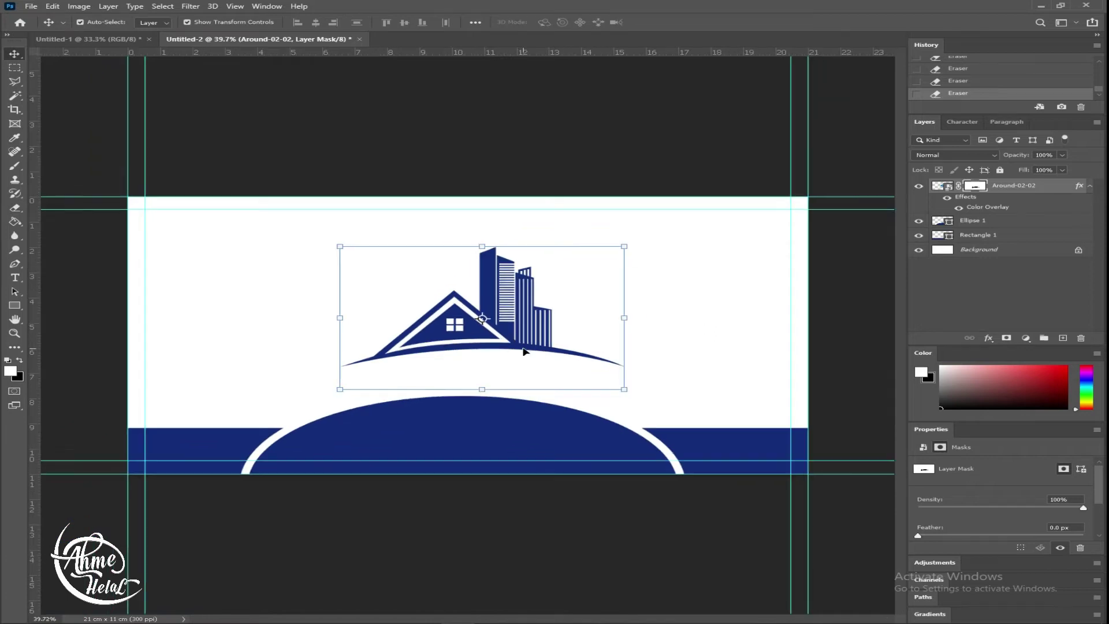
- Move the house logo down onto the navy arc, keeping its original size
left_click_drag(490, 345, 506, 386)
scroll(552, 349, "down", 1)
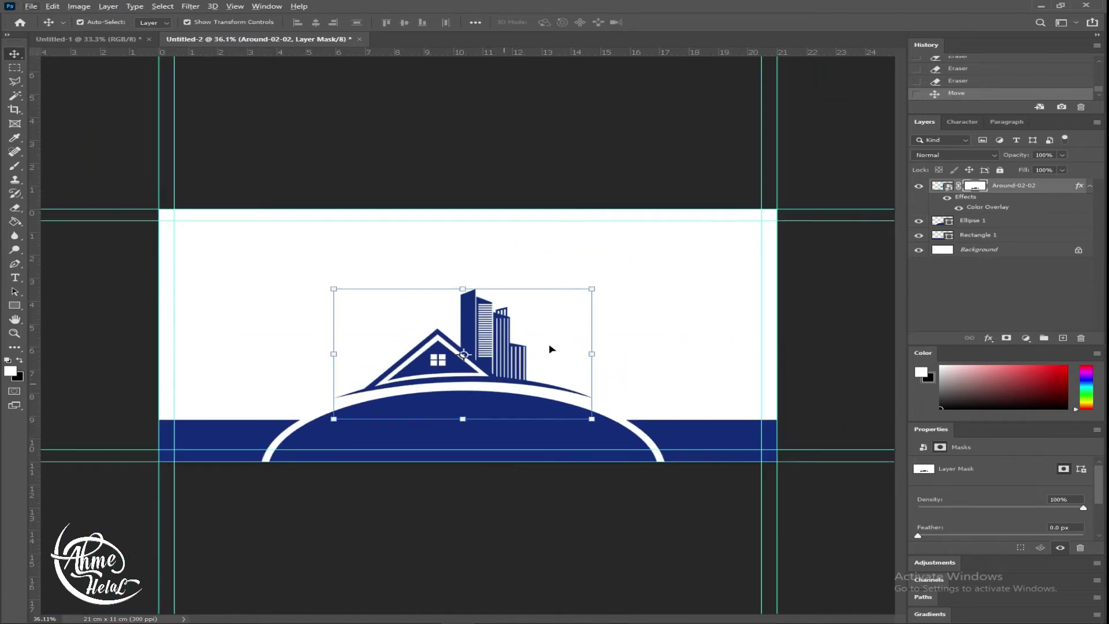
left_click(595, 287)
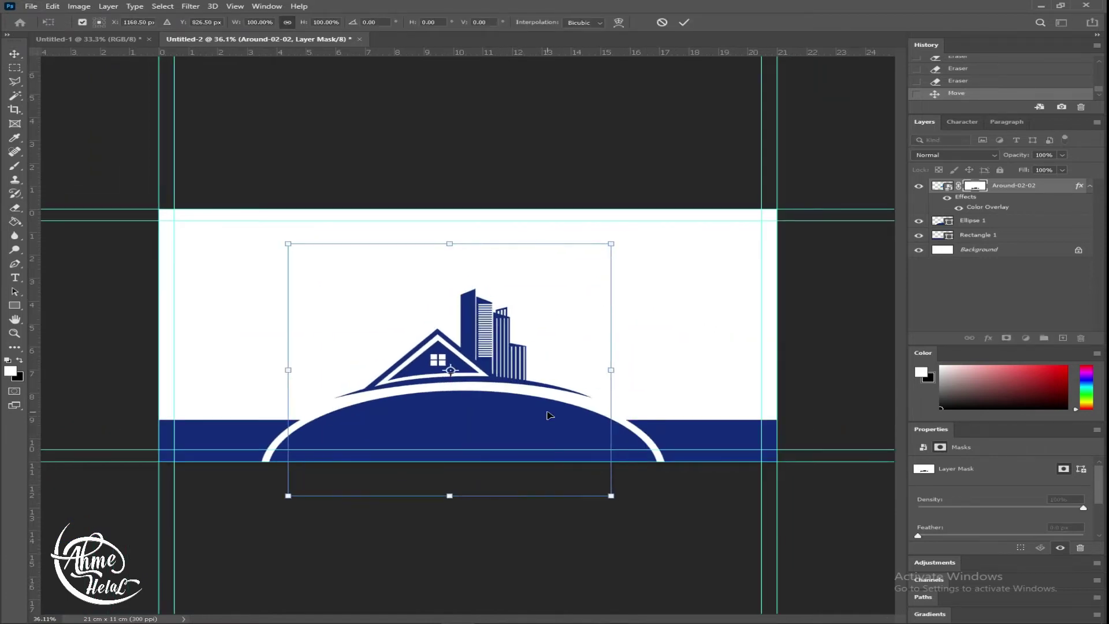
left_click_drag(612, 496, 650, 524)
left_click_drag(546, 414, 528, 388)
key("ctrl+z")
key("ctrl+z")
key("Return")
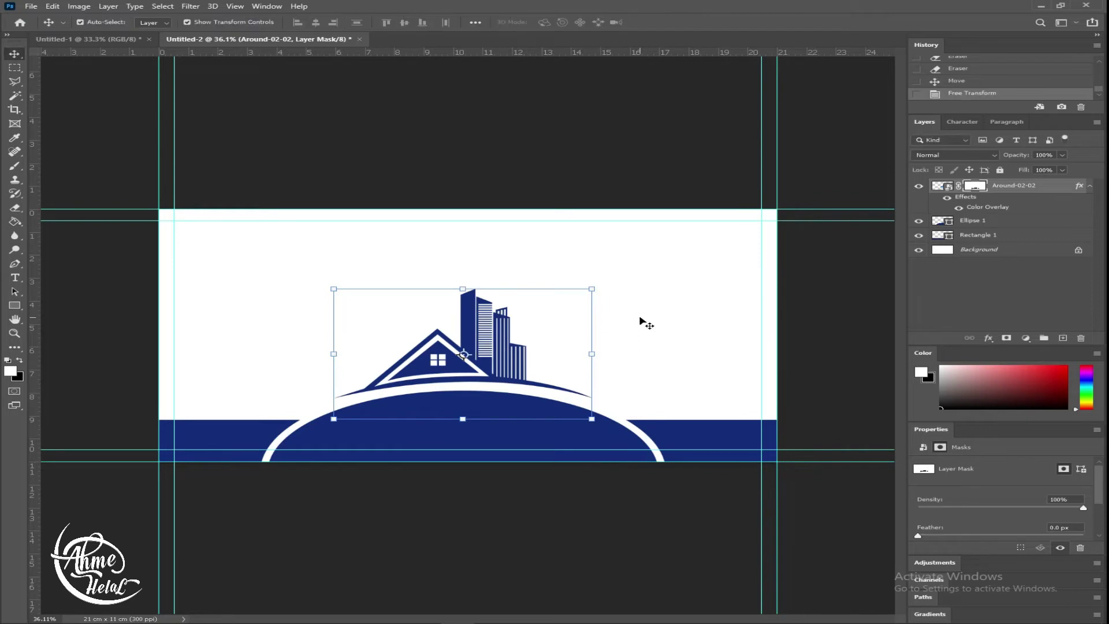
left_click(640, 318)
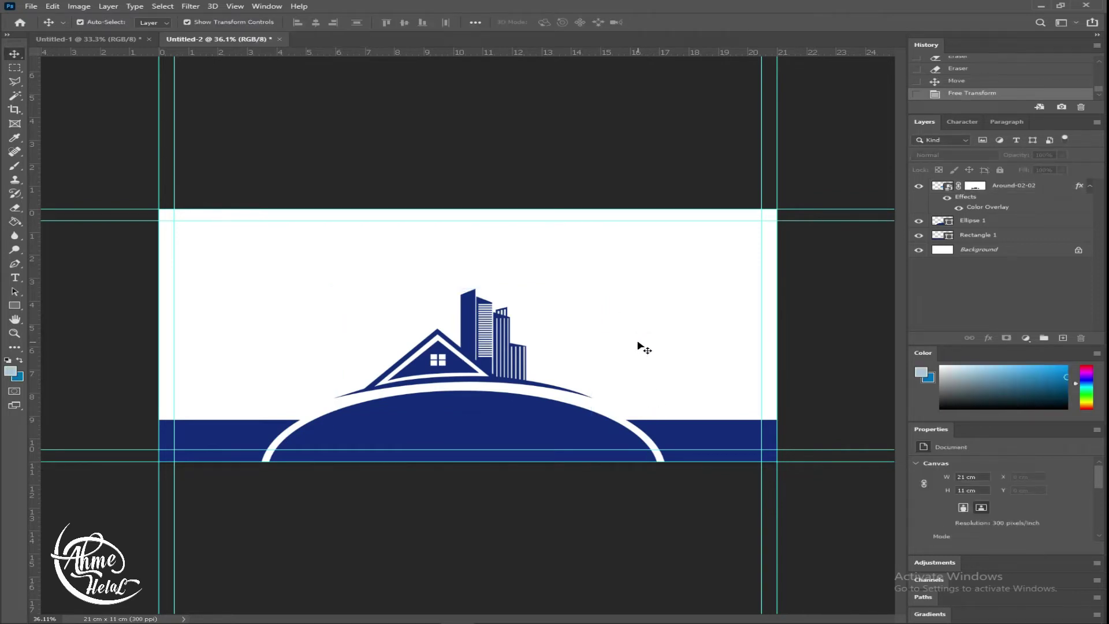
- Shift the navy arc and logo to the right and tilt the logo slightly
left_click(448, 434)
left_click_drag(490, 434, 658, 428)
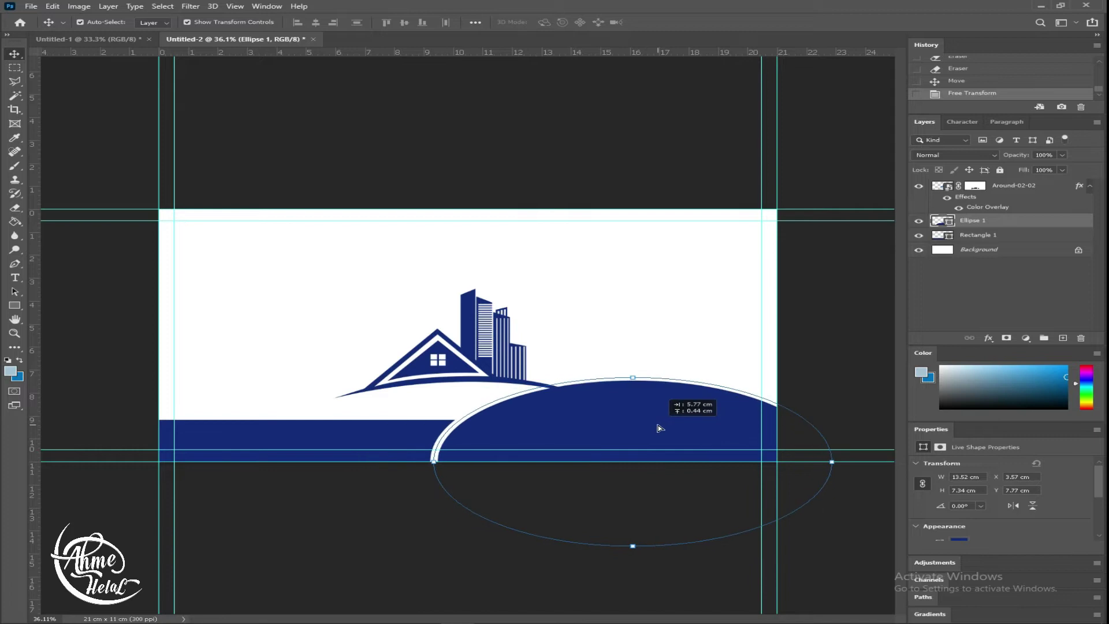
left_click_drag(433, 349, 598, 346)
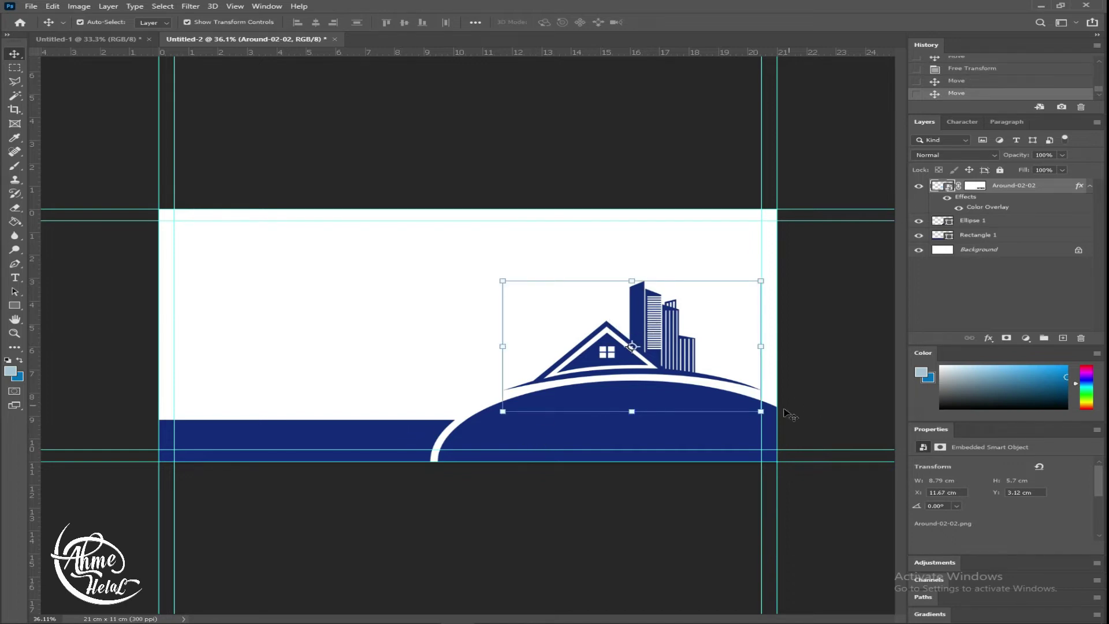
left_click_drag(768, 418, 765, 422)
key("Return")
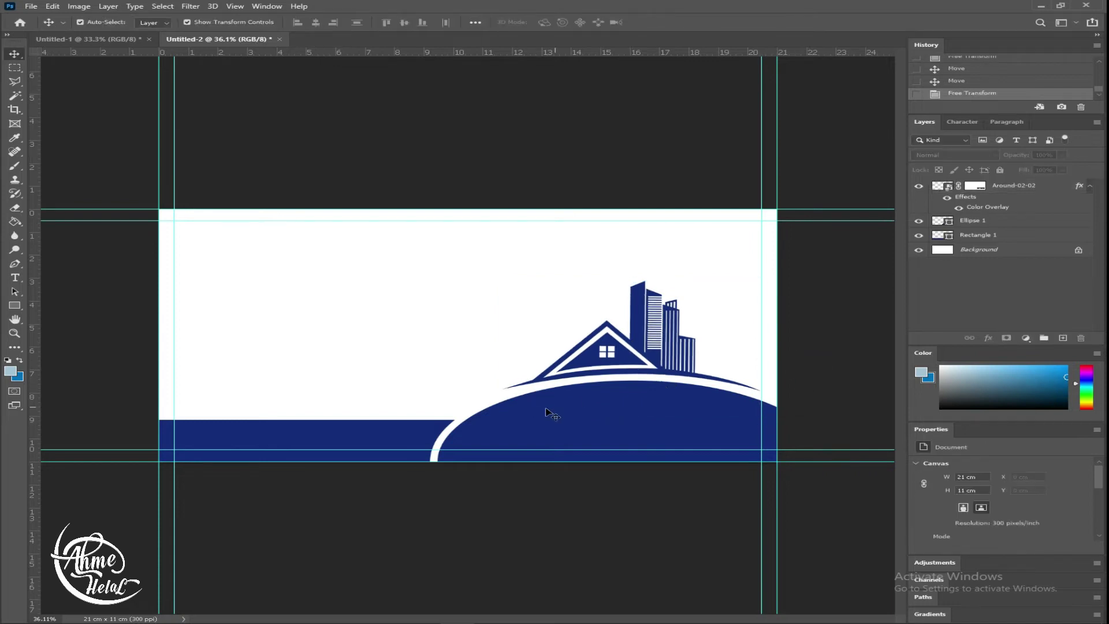
- Raise the navy band's top edge so the band is about 3.3 cm tall
left_click(346, 436)
key("ctrl+t")
mouse_move(474, 420)
left_mouse_down()
mouse_move(476, 379)
mouse_move(478, 399)
left_mouse_up()
key("Return")
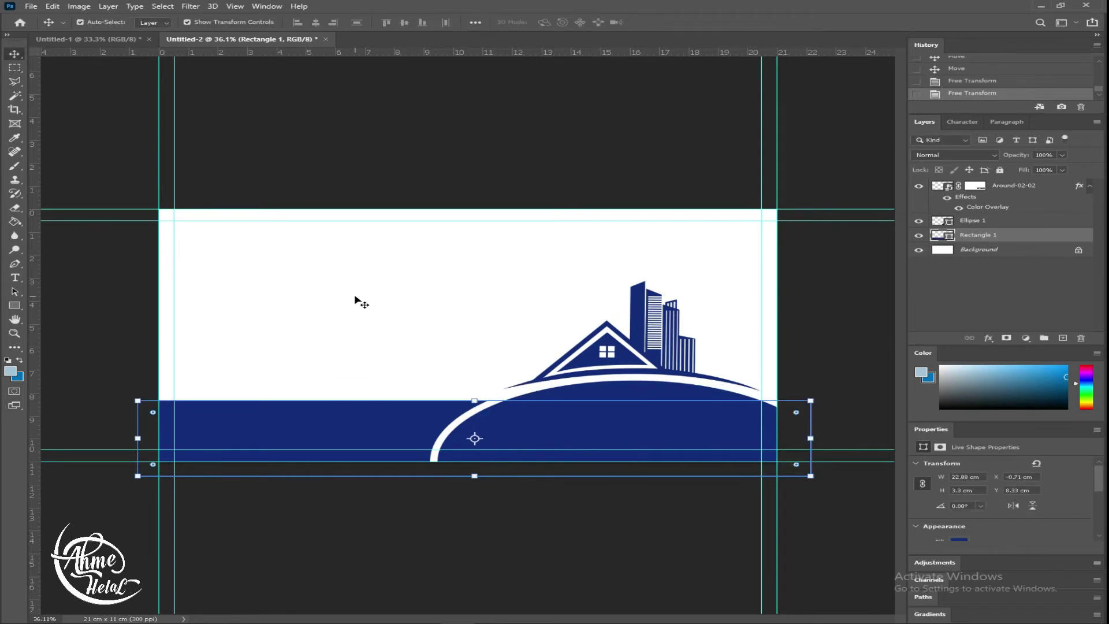
left_click(355, 301)
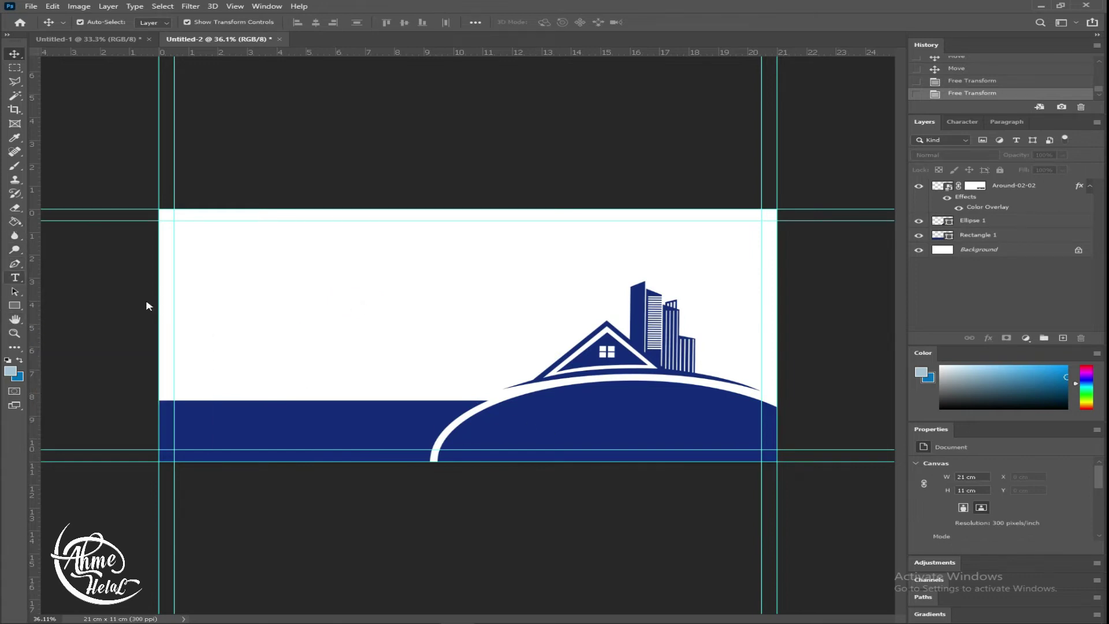
- Add an 'Around Company' text layer and move it onto the navy arc
key("t")
left_click(368, 351)
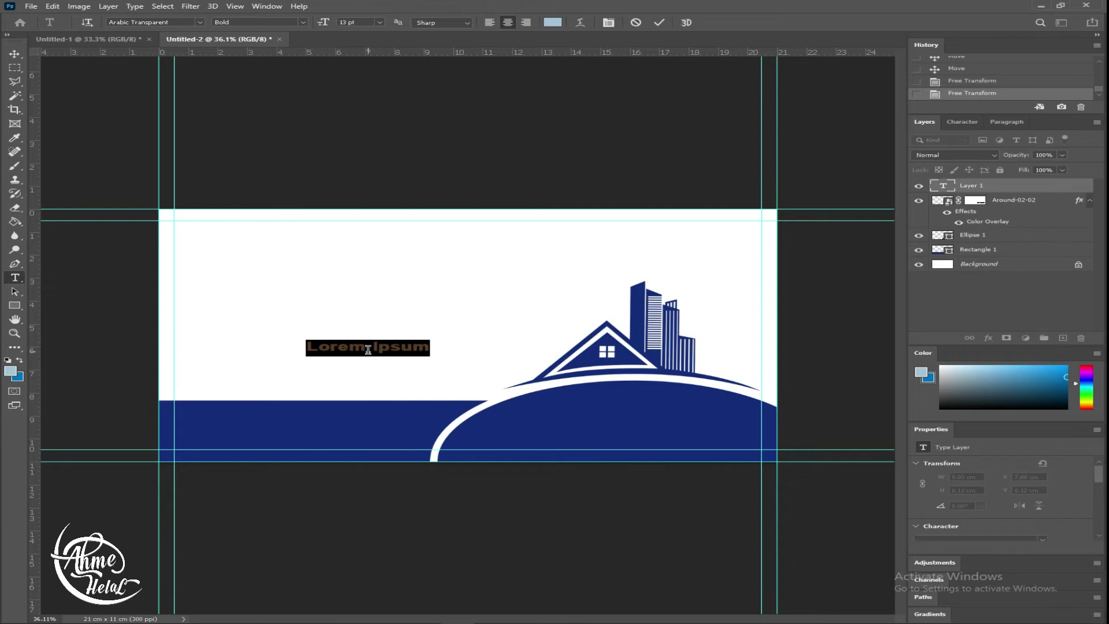
left_click(399, 352)
type("Around Com")
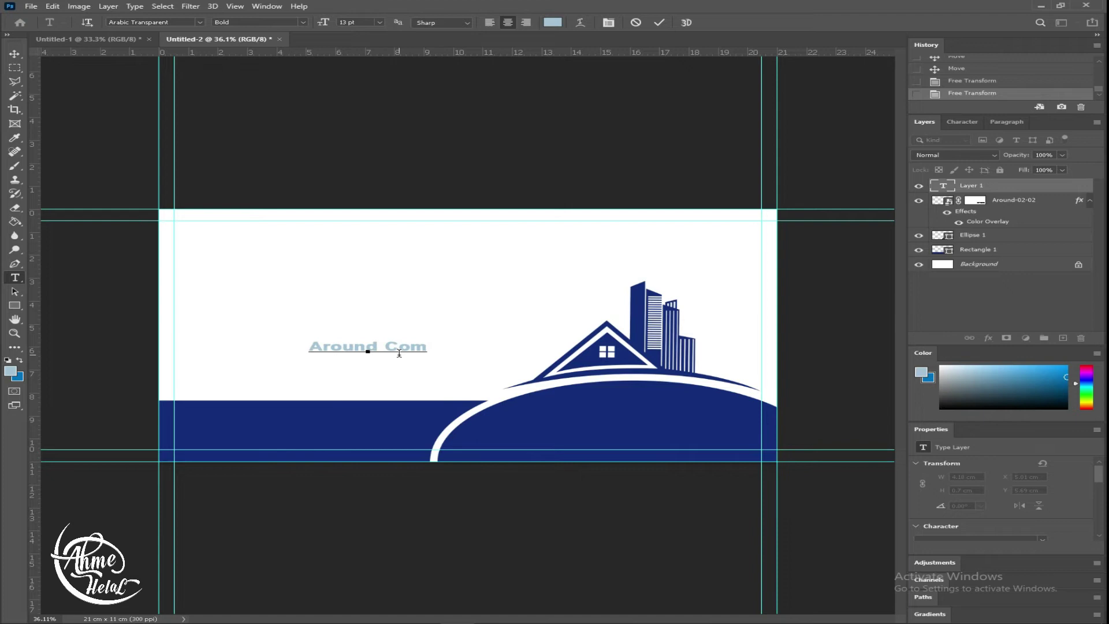
type("pany")
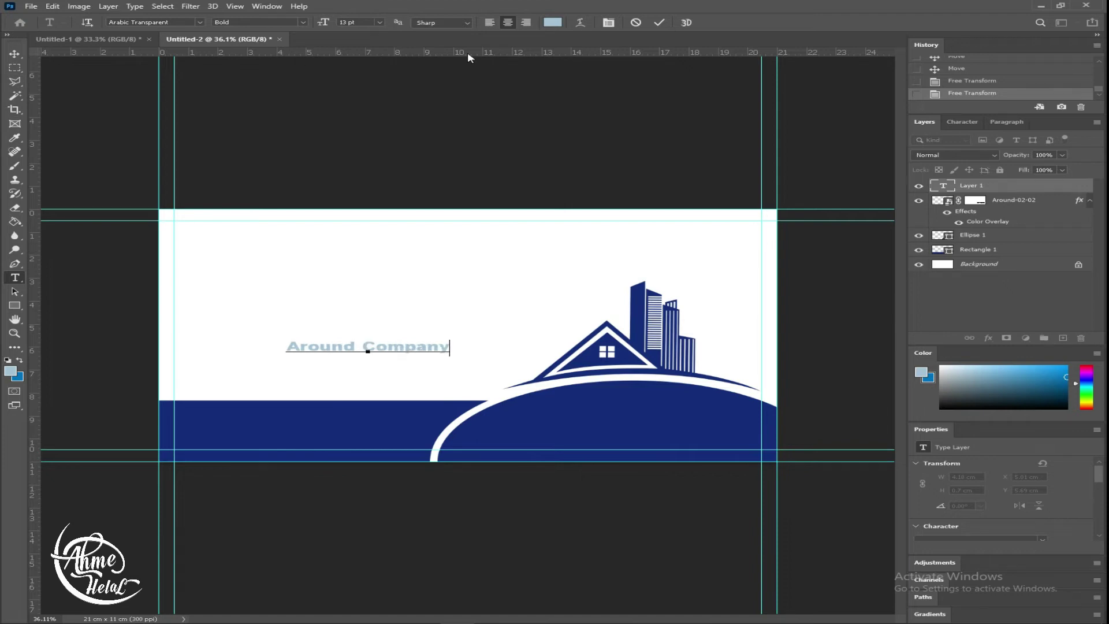
left_click(552, 22)
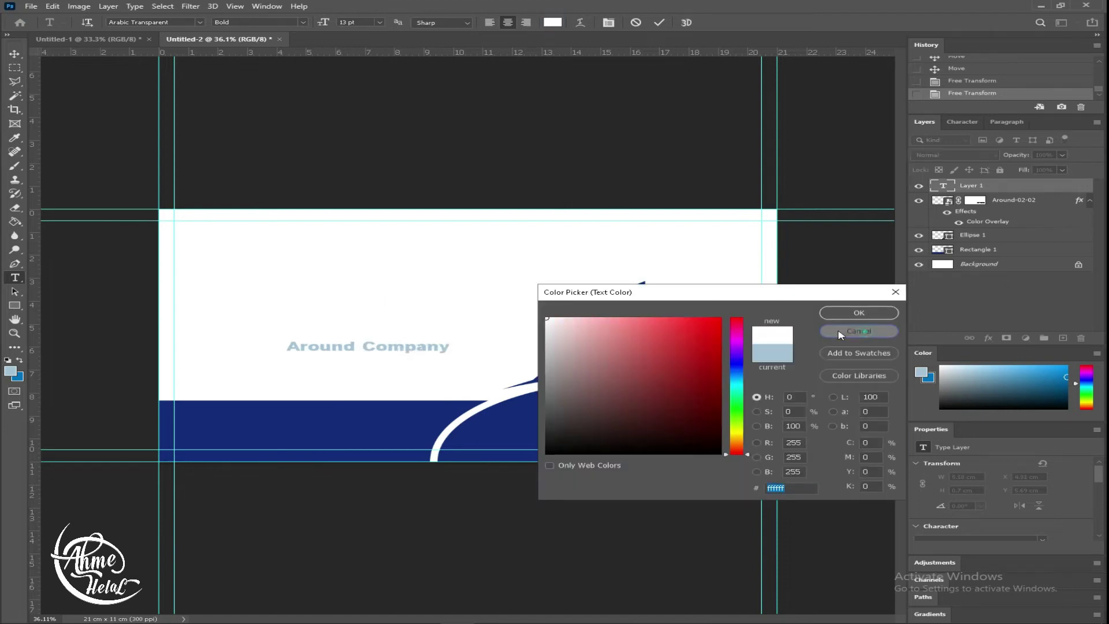
left_click(859, 331)
left_click(15, 54)
left_click_drag(368, 347, 631, 407)
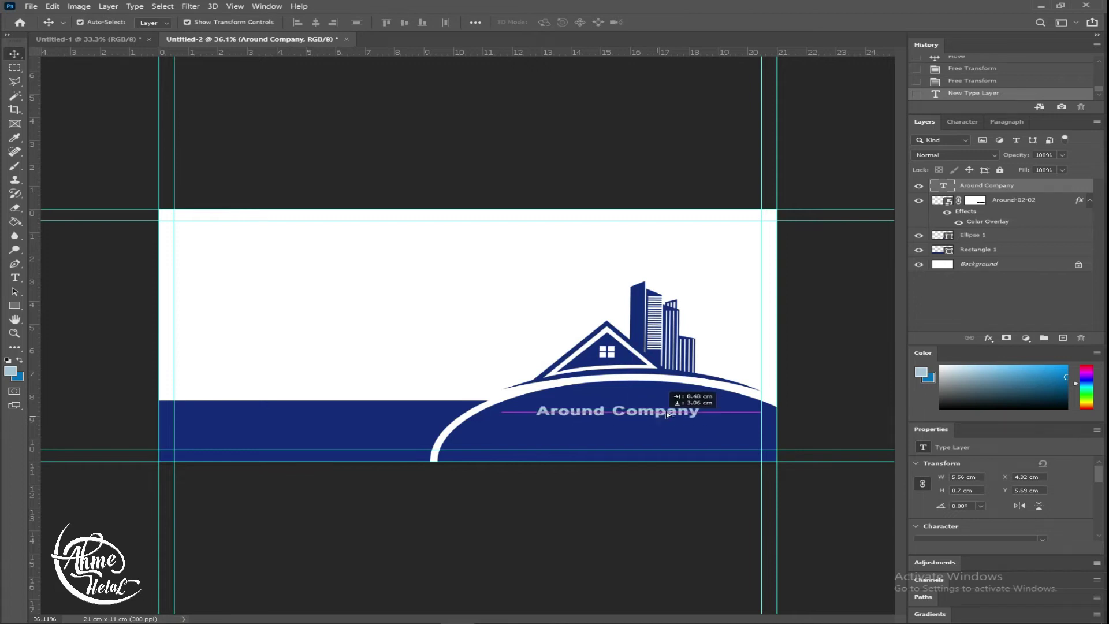
- Make the title white, delete 'Company', and set 'Around' to 21 pt
double_click(664, 407)
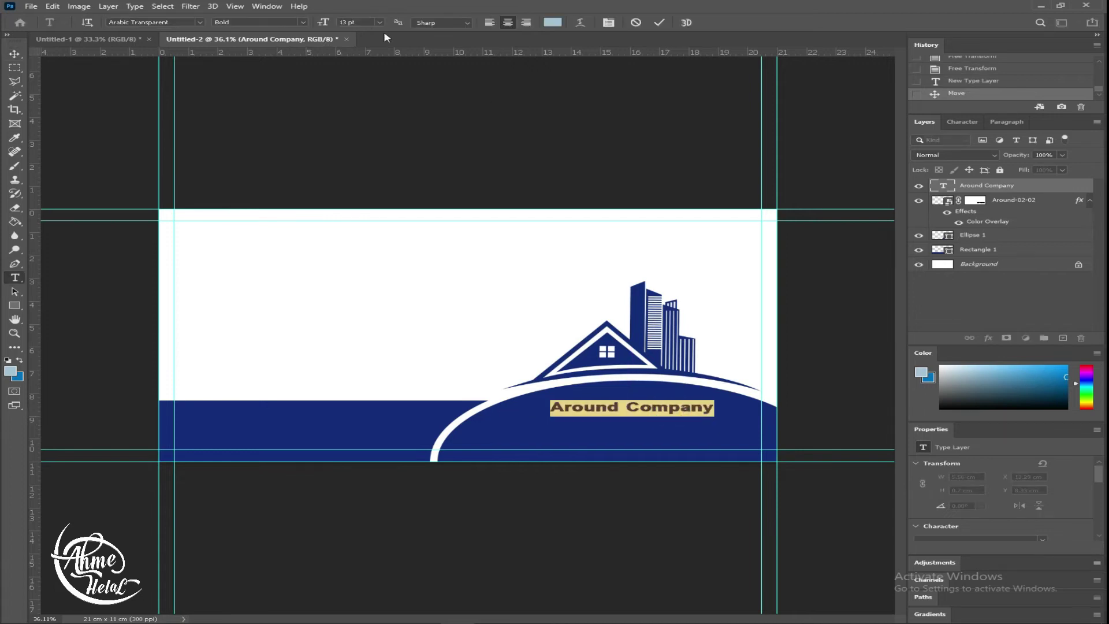
left_click(553, 23)
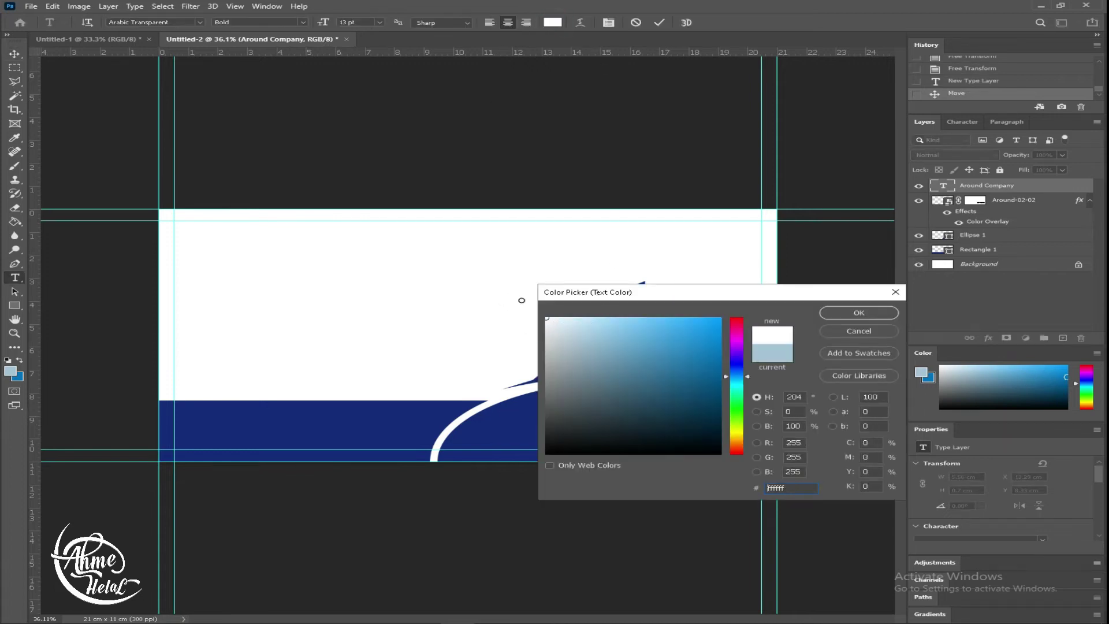
left_click(427, 293)
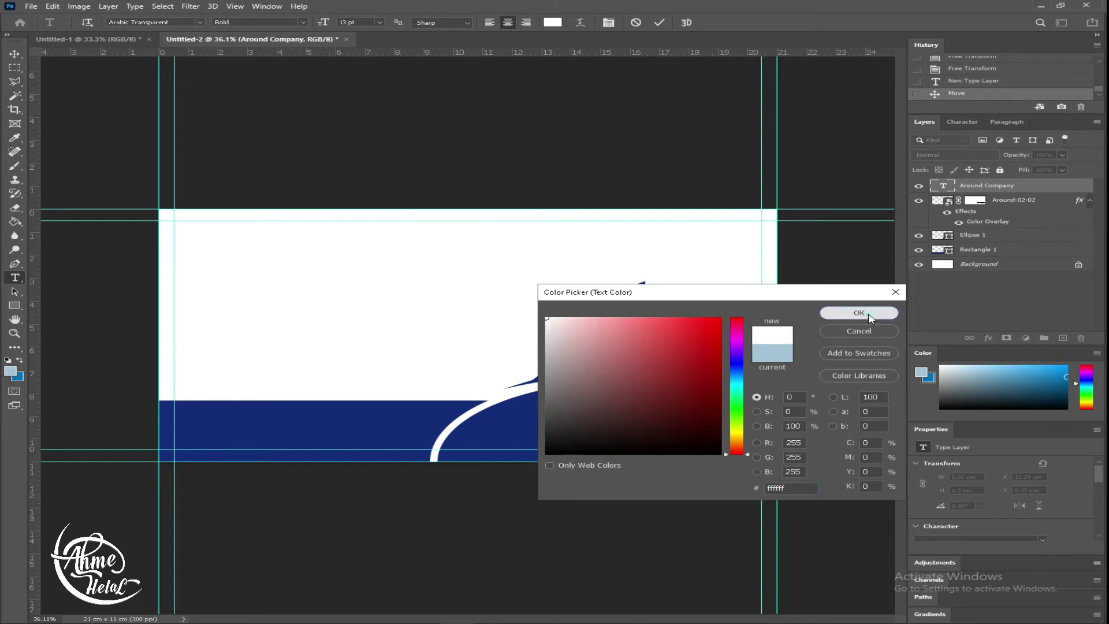
left_click(859, 312)
left_click(628, 408)
left_click(742, 408, "shift")
key("BackSpace")
double_click(617, 411)
left_click(342, 22)
type("21")
key("Return")
- Duplicate the line below as 'For Contracting' and nudge 'Around' slightly down
left_click(14, 54)
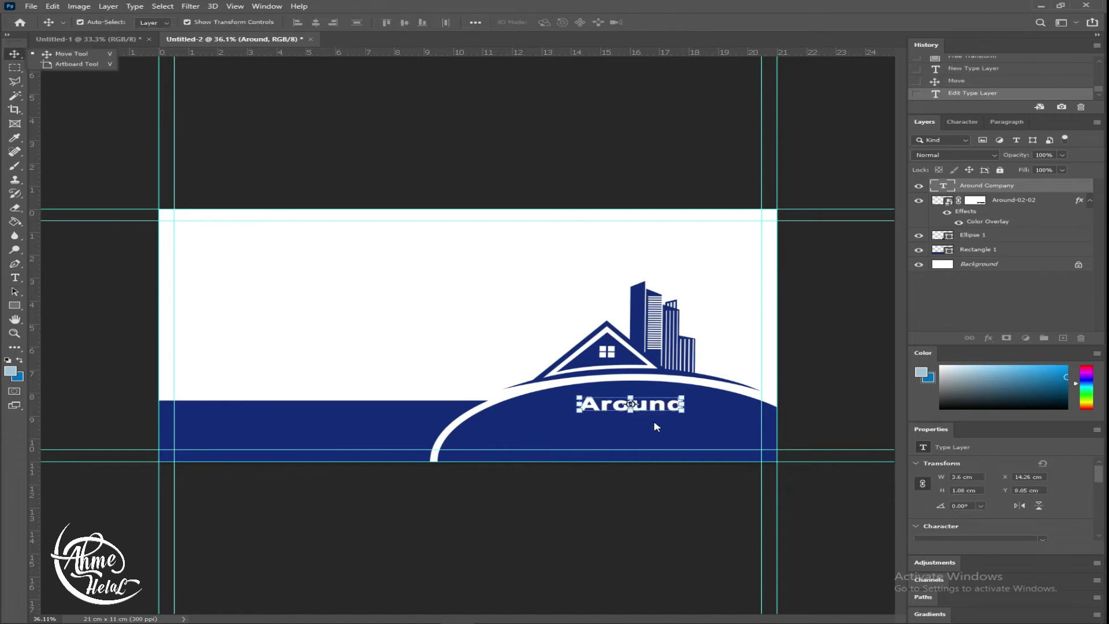
left_click_drag(649, 404, 658, 432, "alt")
double_click(656, 431)
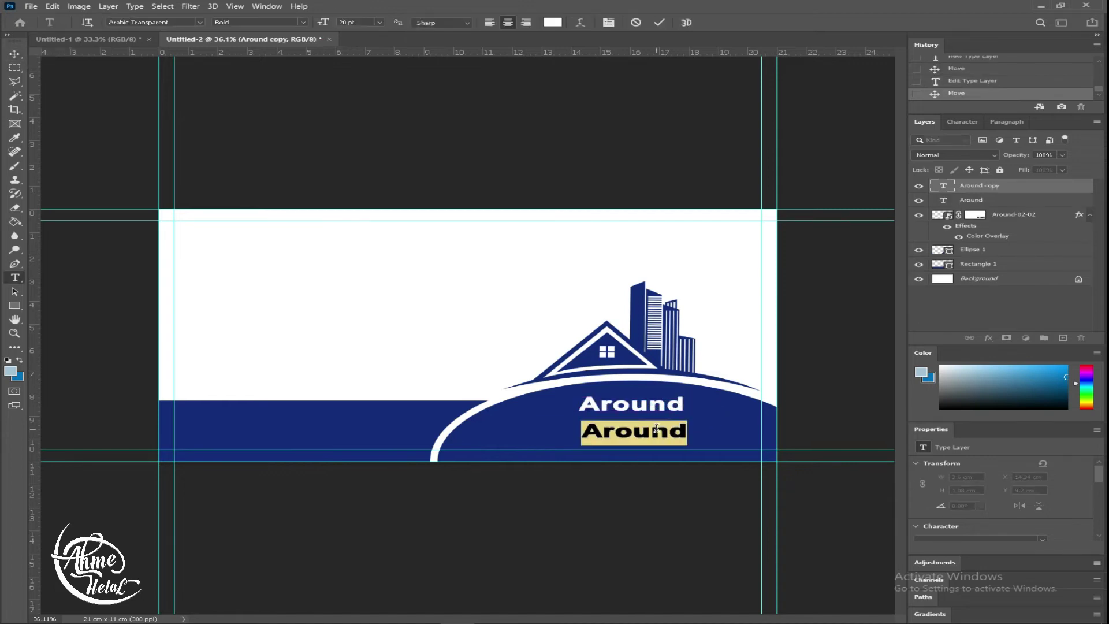
type("For Contracting")
left_click(13, 54)
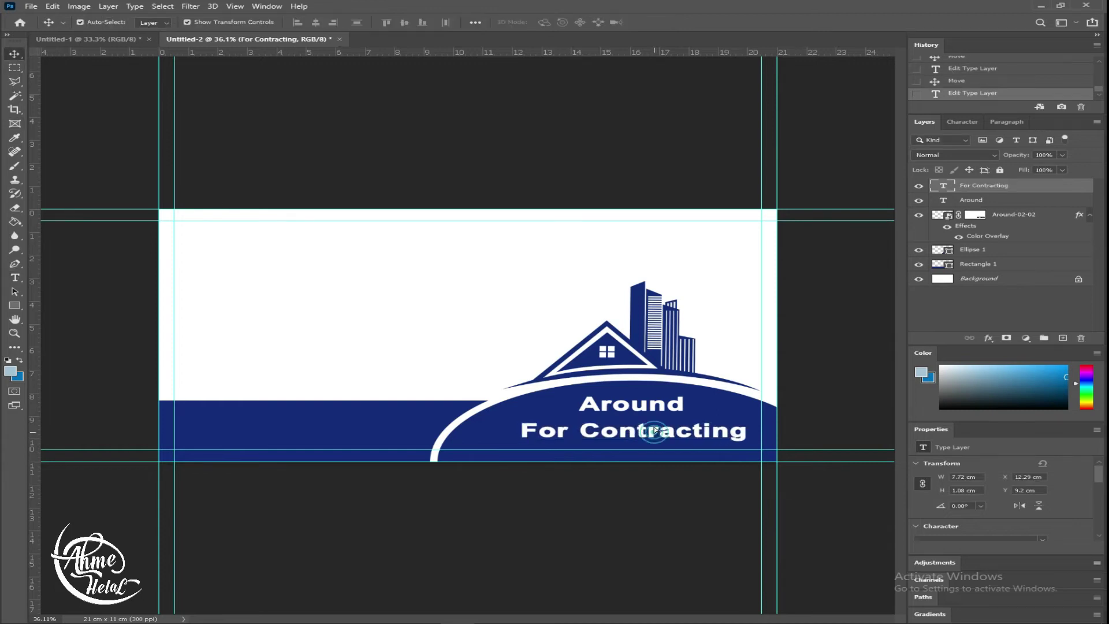
left_click_drag(663, 406, 665, 410)
left_click(719, 404)
left_click(731, 462)
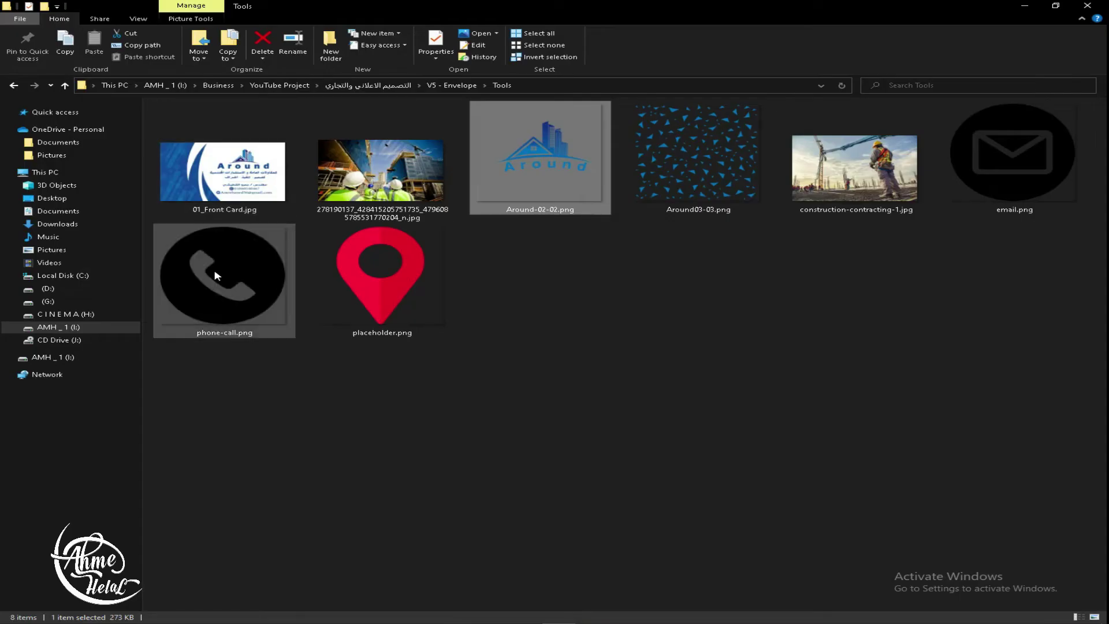
- Place the phone-call image and shrink it to a small icon at the band's left end
left_click_drag(222, 274, 477, 614)
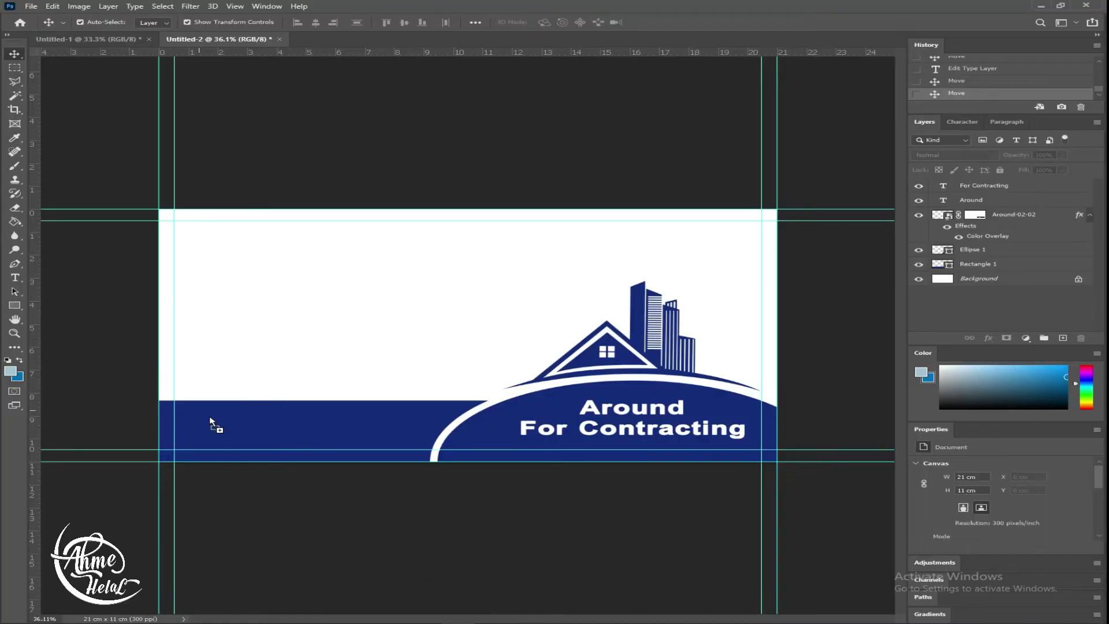
left_click_drag(210, 420, 210, 421)
mouse_move(630, 459)
left_mouse_down()
mouse_move(351, 244)
mouse_move(209, 417)
left_mouse_up()
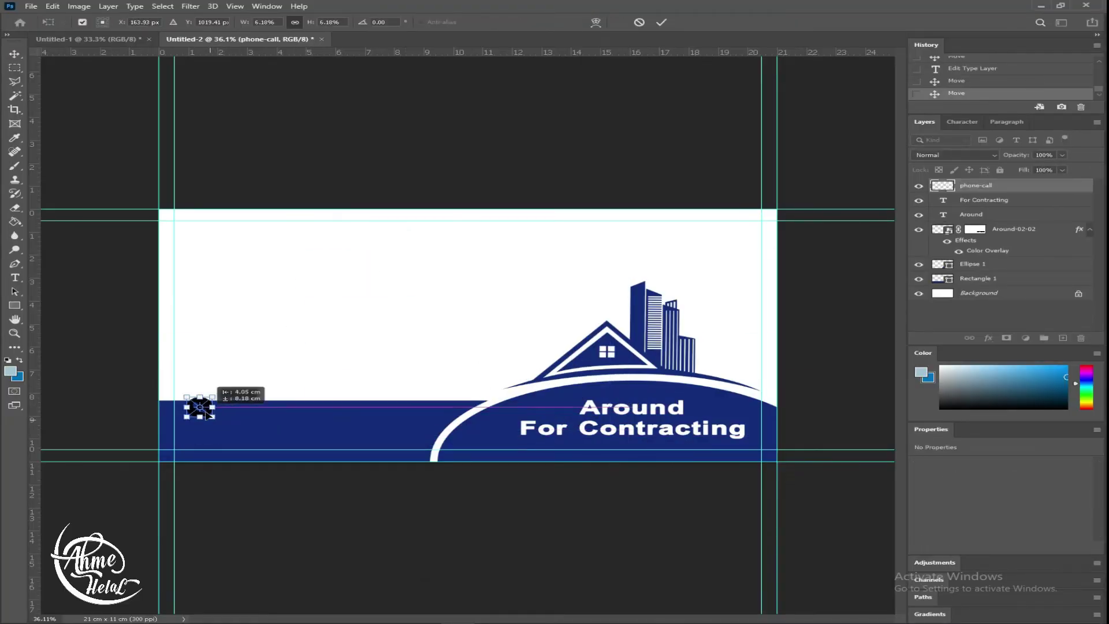
scroll(209, 417, "up", 2)
scroll(153, 451, "up", 2)
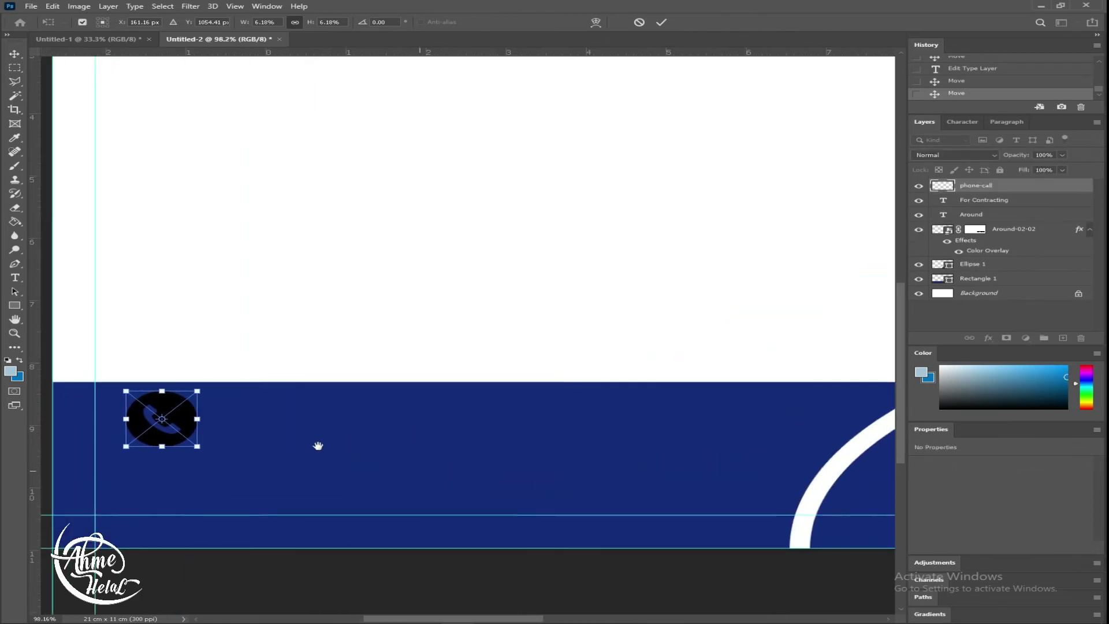
scroll(317, 445, "up", 2)
left_click_drag(465, 447, 437, 430)
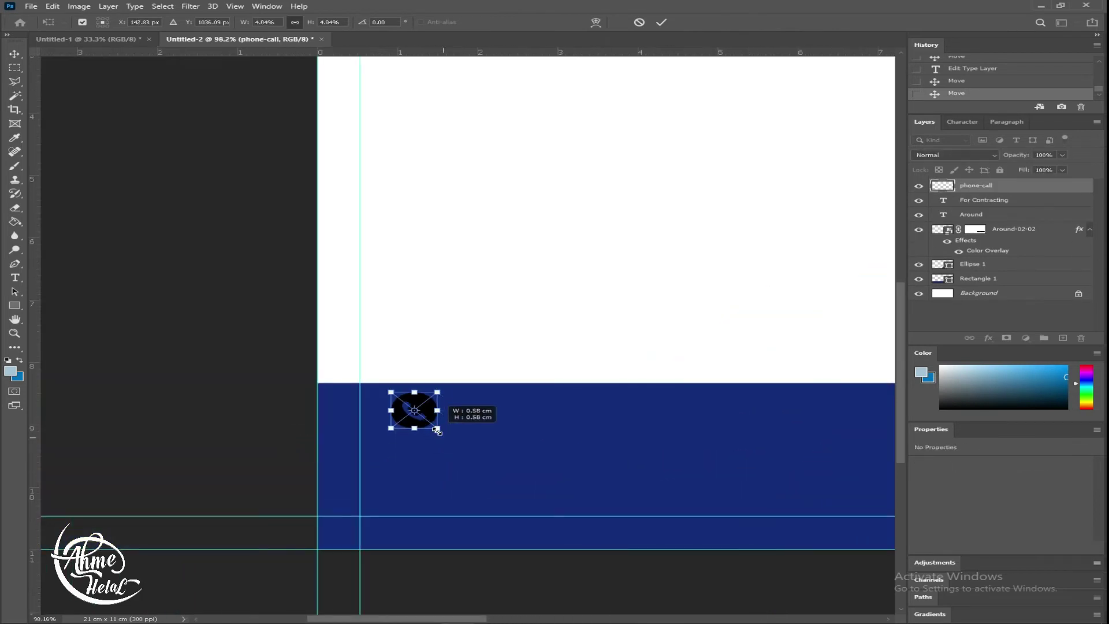
key("Return")
- Give the phone icon a white #ffffff Color Overlay effect
left_click(988, 341)
left_click(1003, 409)
left_click(785, 328)
type("ffffff")
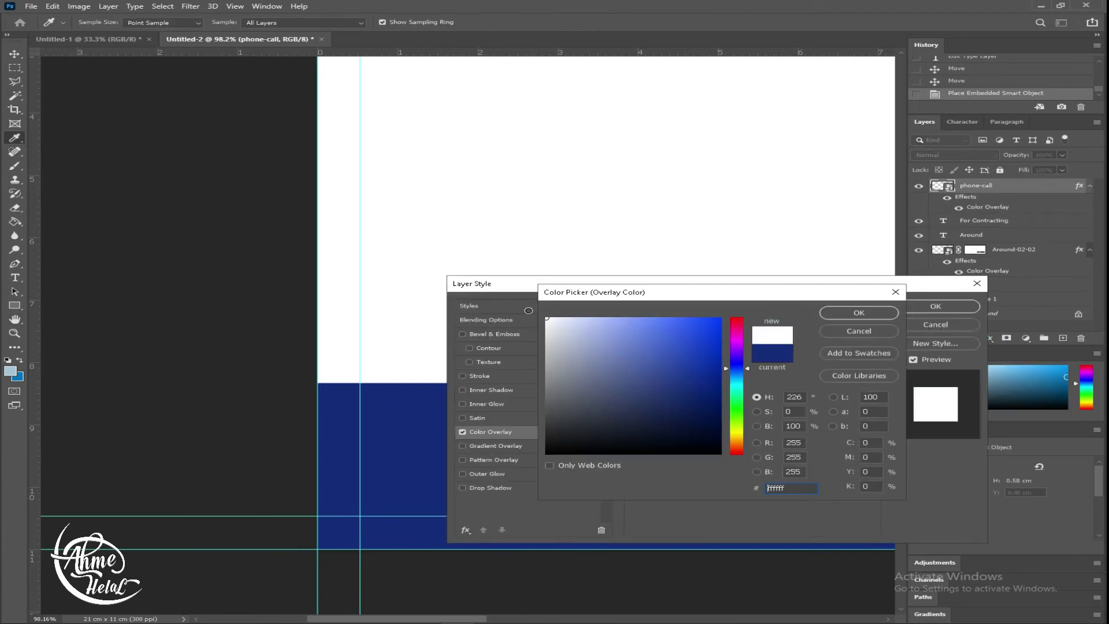
left_click(859, 312)
left_click(935, 307)
- Place email.png, scale it down and position it under the phone icon
key("alt+Tab")
left_click_drag(1027, 154, 446, 383)
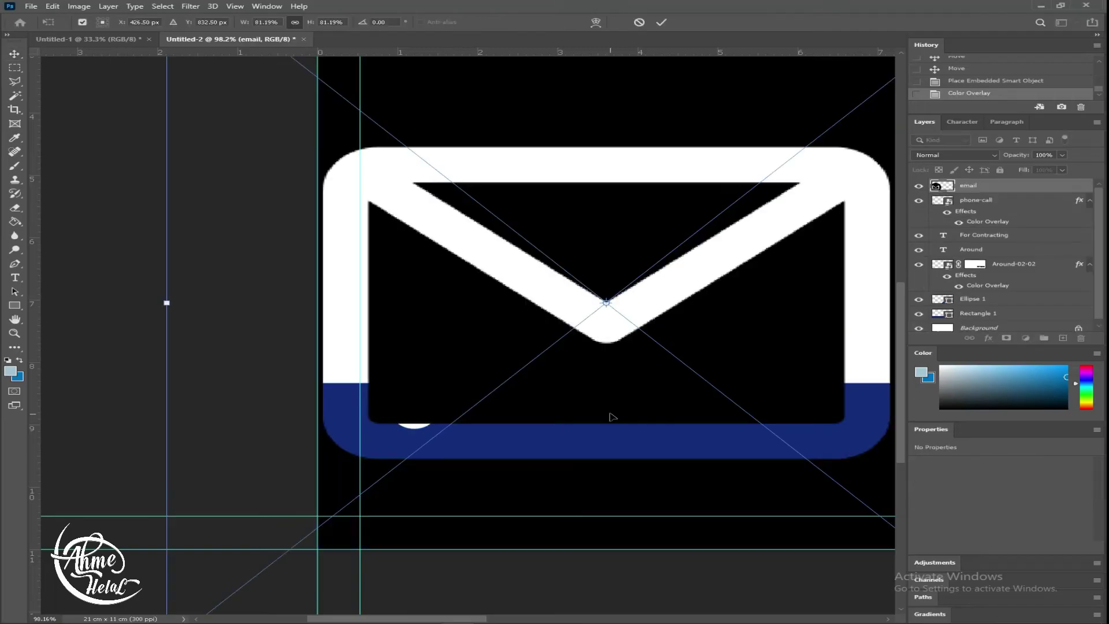
mouse_move(285, 564)
left_mouse_down()
mouse_move(744, 231)
mouse_move(426, 473)
left_mouse_up()
scroll(404, 470, "up", 3)
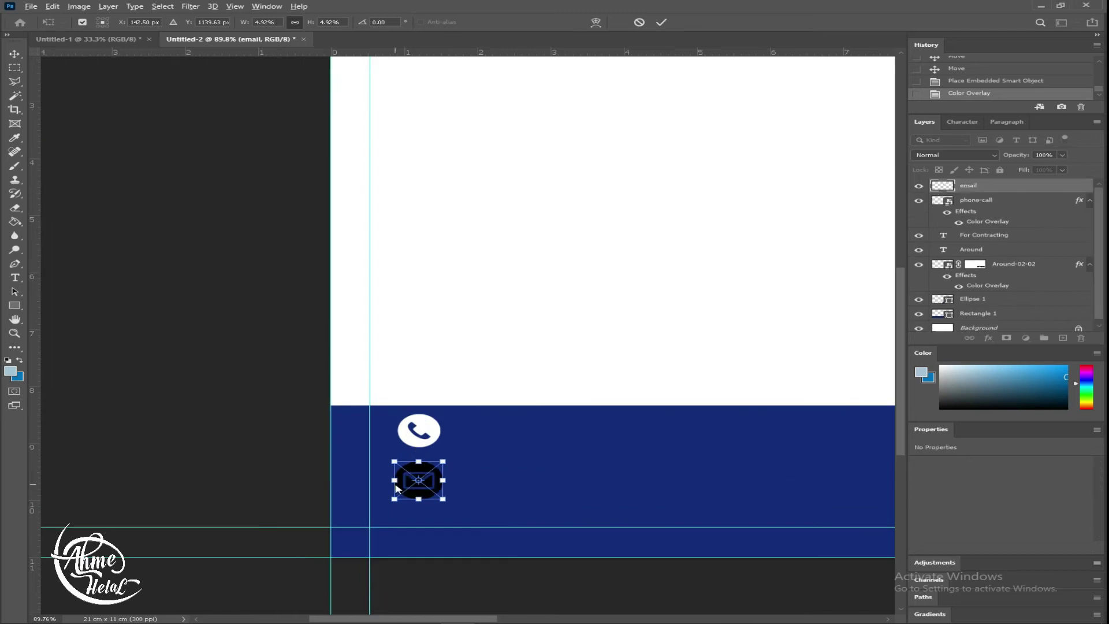
scroll(430, 488, "up", 4)
mouse_move(461, 464)
left_mouse_down()
mouse_move(424, 403)
mouse_move(457, 393)
mouse_move(425, 517)
left_mouse_up()
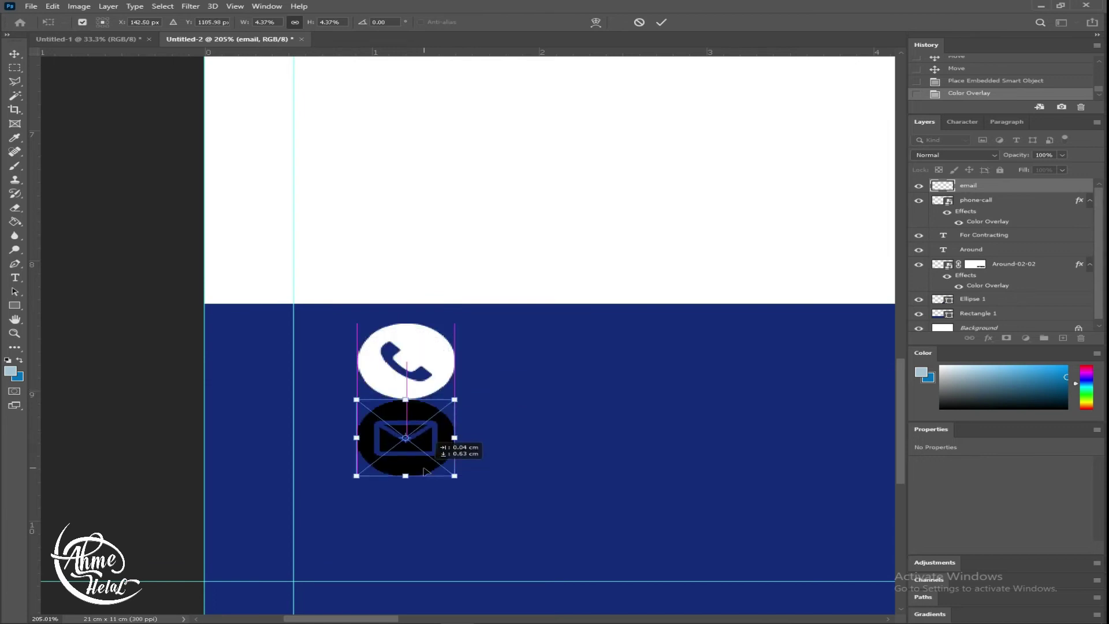
key("Return")
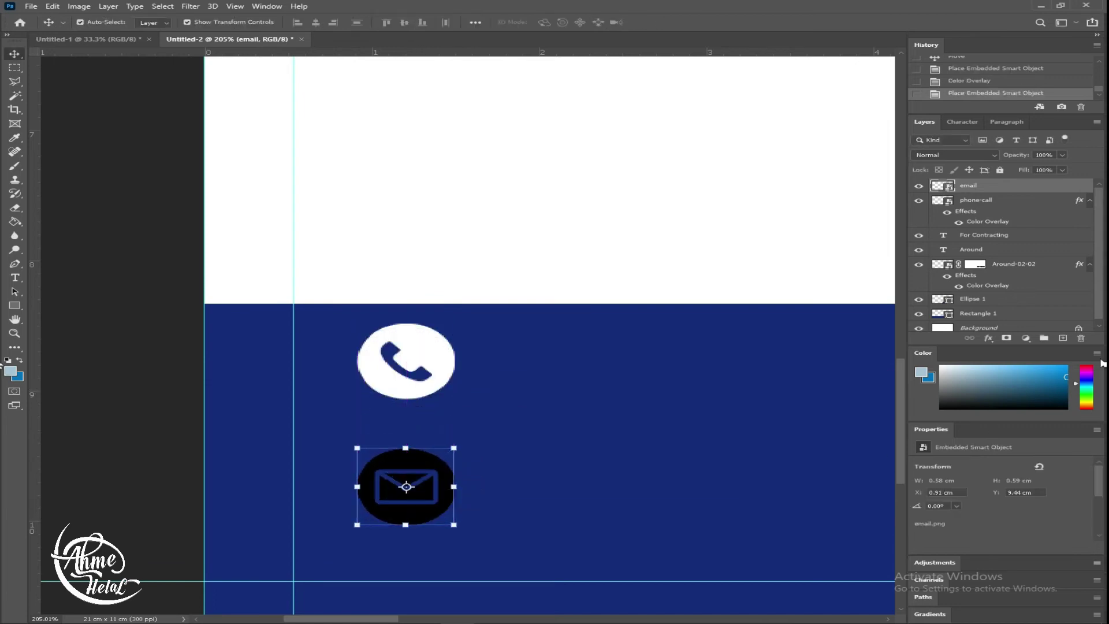
- Apply a white Color Overlay to the email icon
left_click(989, 337)
left_click(1006, 412)
left_click(924, 304)
left_click(701, 239)
- Nudge the stacked phone and email icons into alignment
scroll(710, 263, "down", 3)
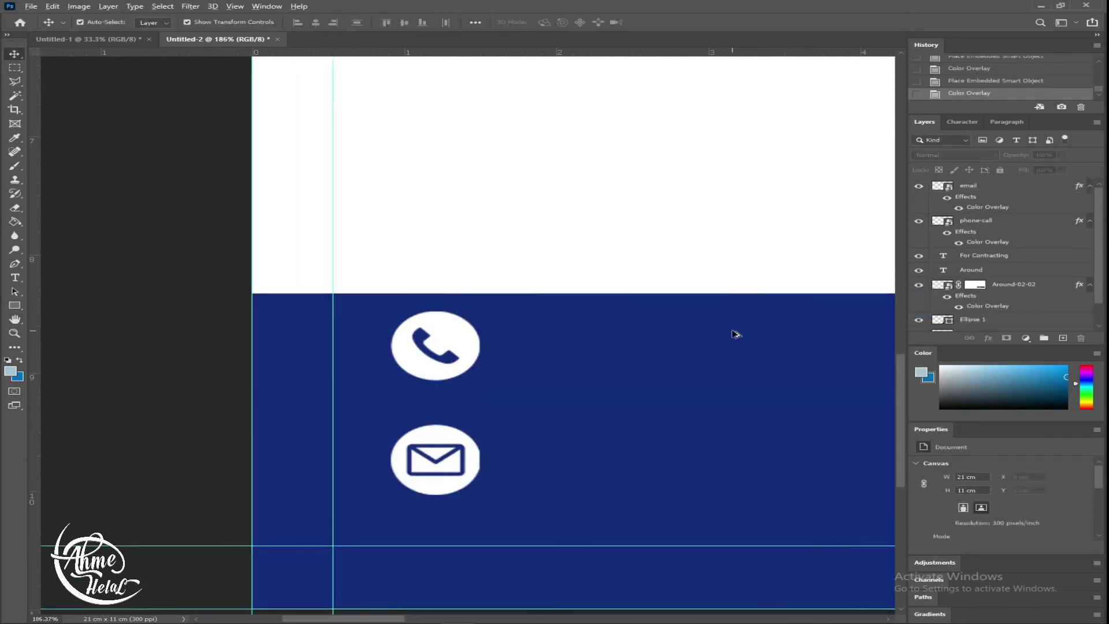
left_click_drag(663, 389, 570, 375)
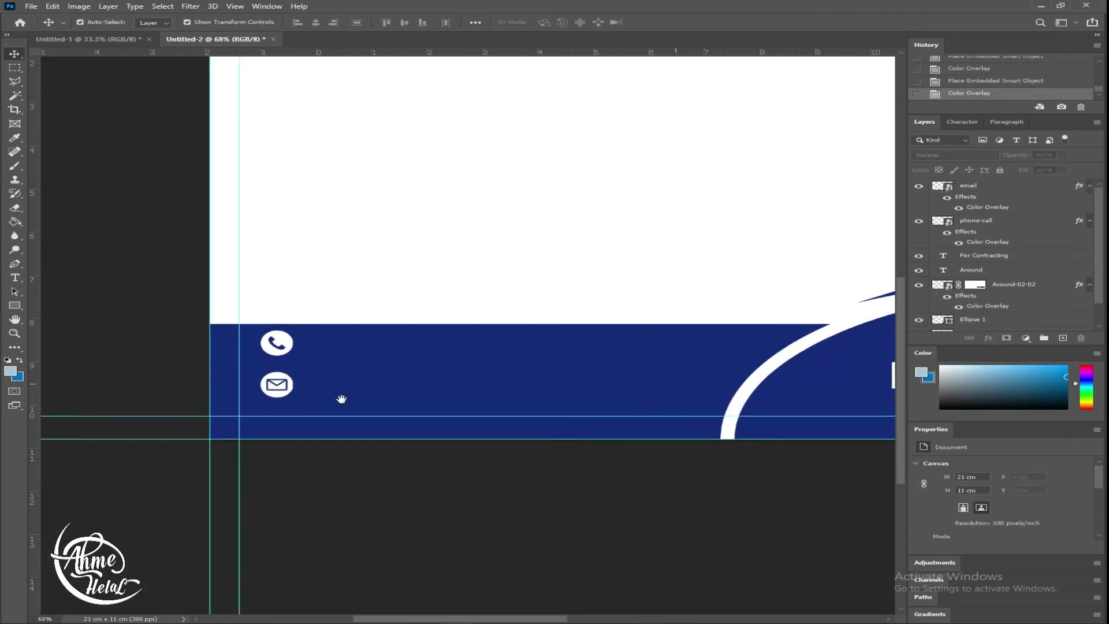
left_click(266, 386)
key("Up")
left_click(267, 344)
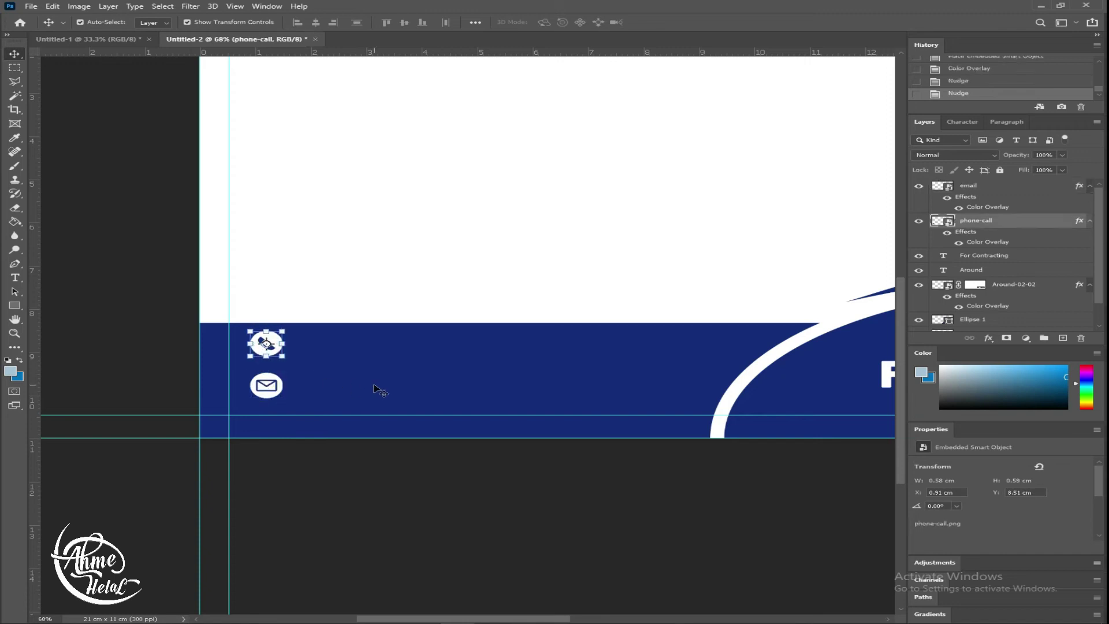
left_click(268, 395)
key("Up")
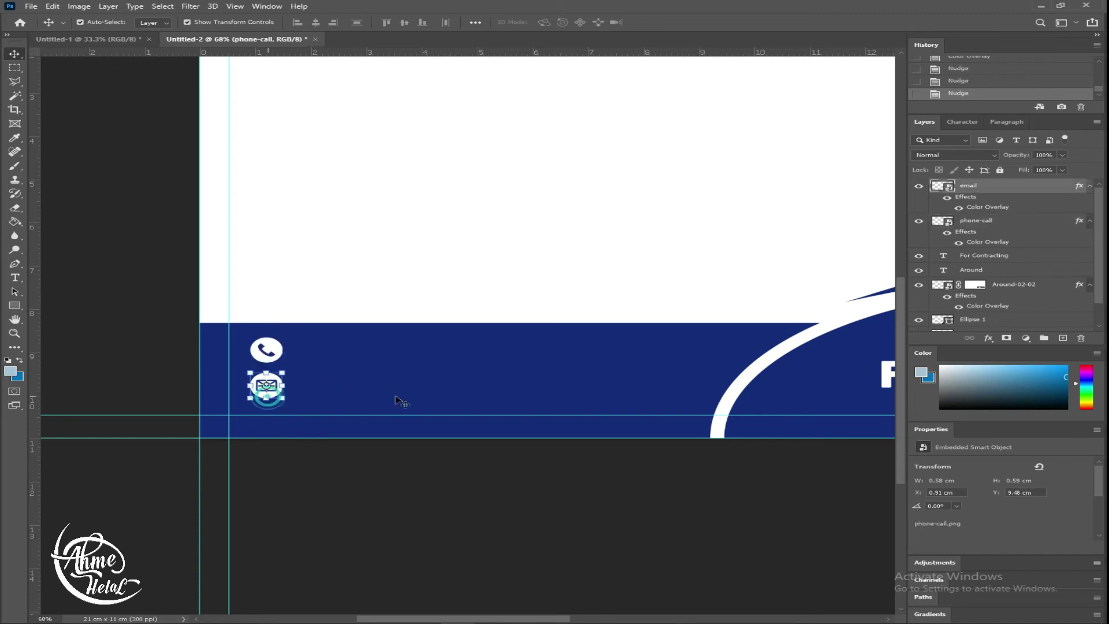
left_click(269, 357)
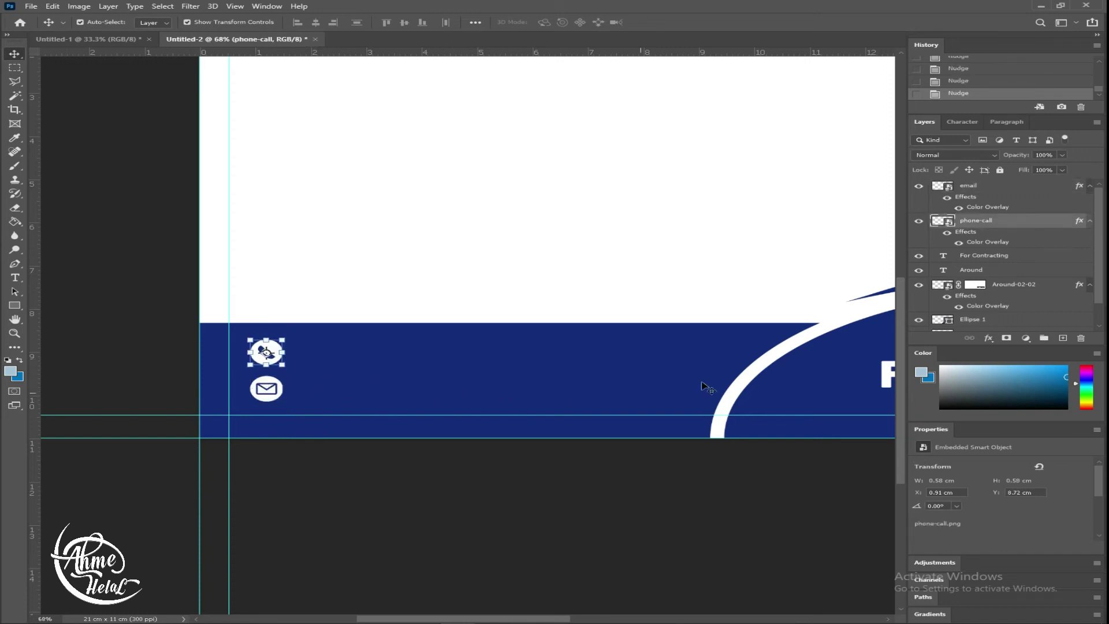
- Alt-drag a copy of 'For Contracting' to sit beside the phone icon
scroll(706, 388, "right", 2)
scroll(693, 375, "right", 4)
left_click(653, 377)
left_click_drag(653, 377, 100, 361)
scroll(296, 366, "down", 1)
scroll(439, 381, "left", 3)
left_click_drag(439, 393, 421, 385)
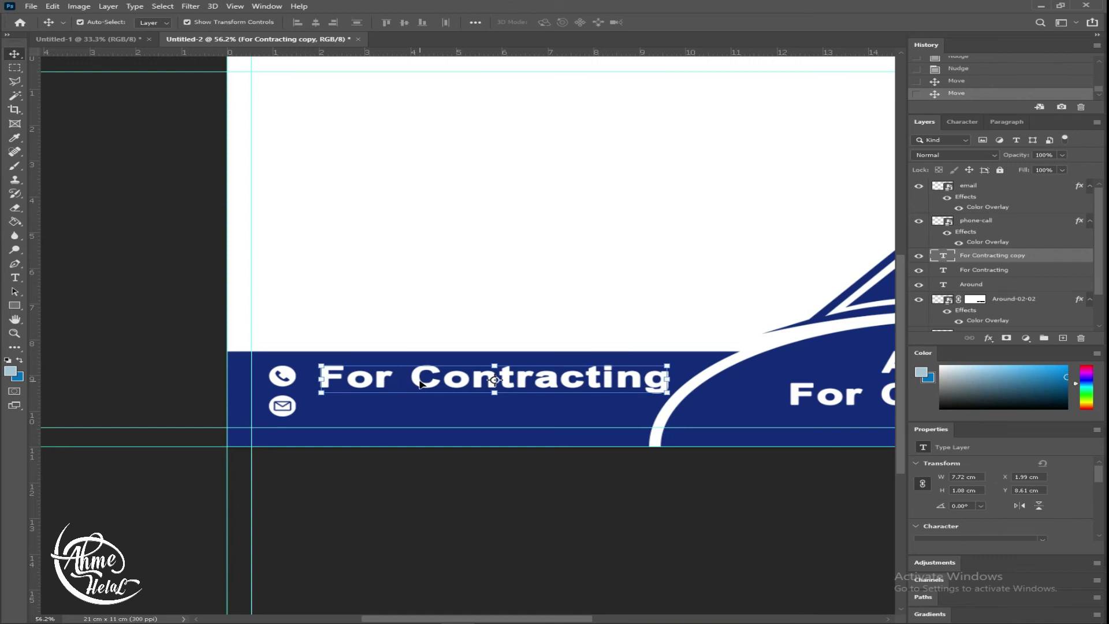
- Replace the copied text with the phone number at 12 pt beside the phone icon
double_click(420, 384)
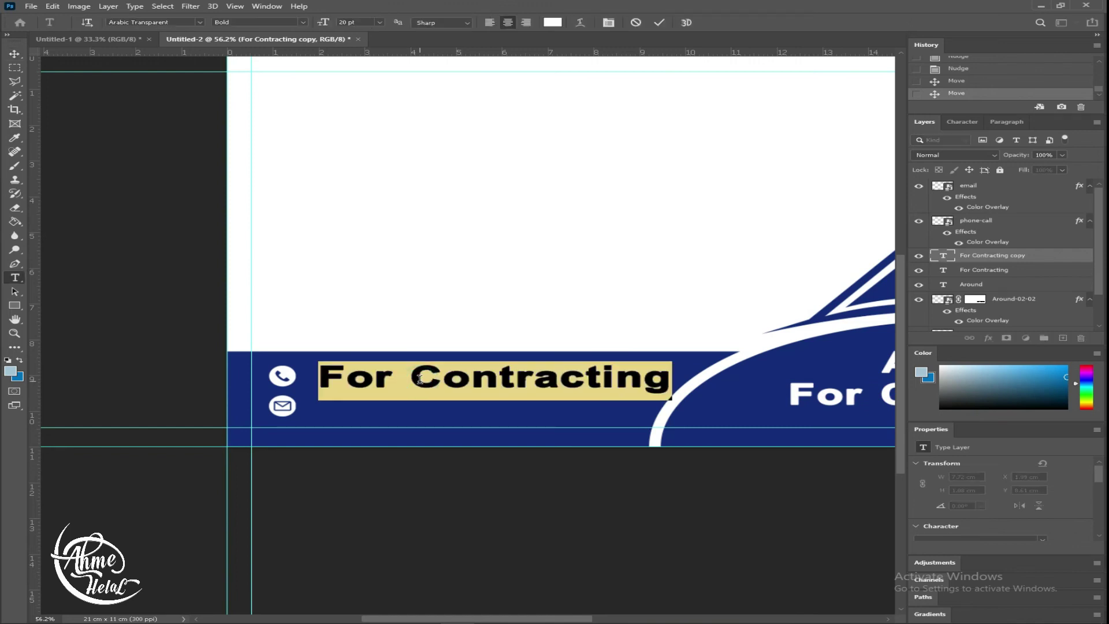
key("ctrl+a")
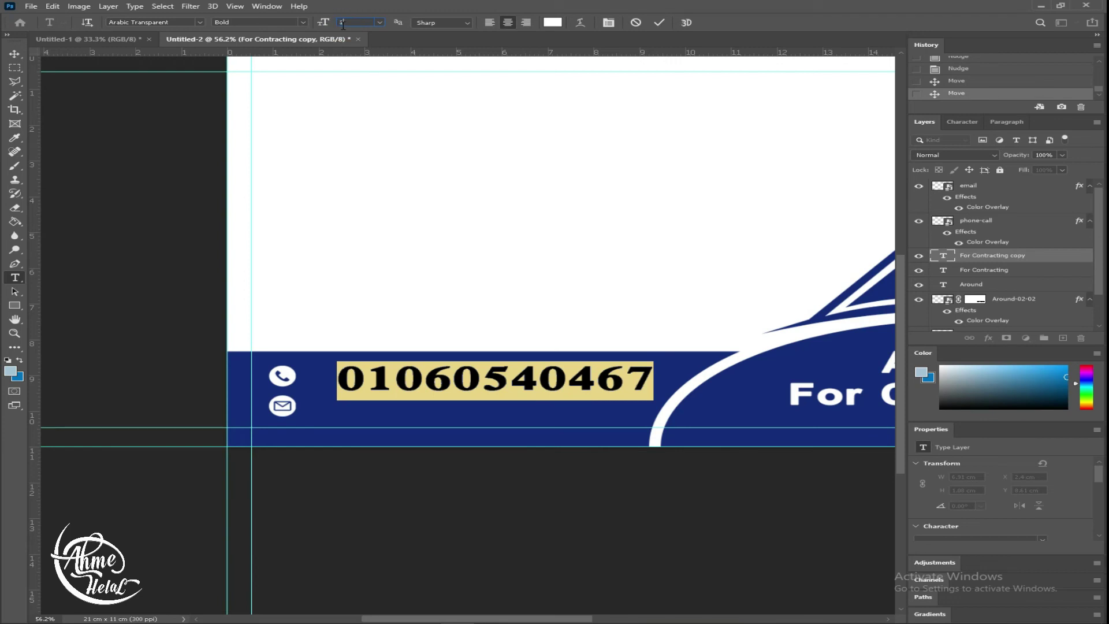
type("2")
key("Return")
left_click(14, 54)
left_click_drag(438, 383, 353, 377)
left_click(474, 272)
- Duplicate that line and change it to a Gmail email address at 9 pt beside the email icon
left_click_drag(420, 383, 421, 413)
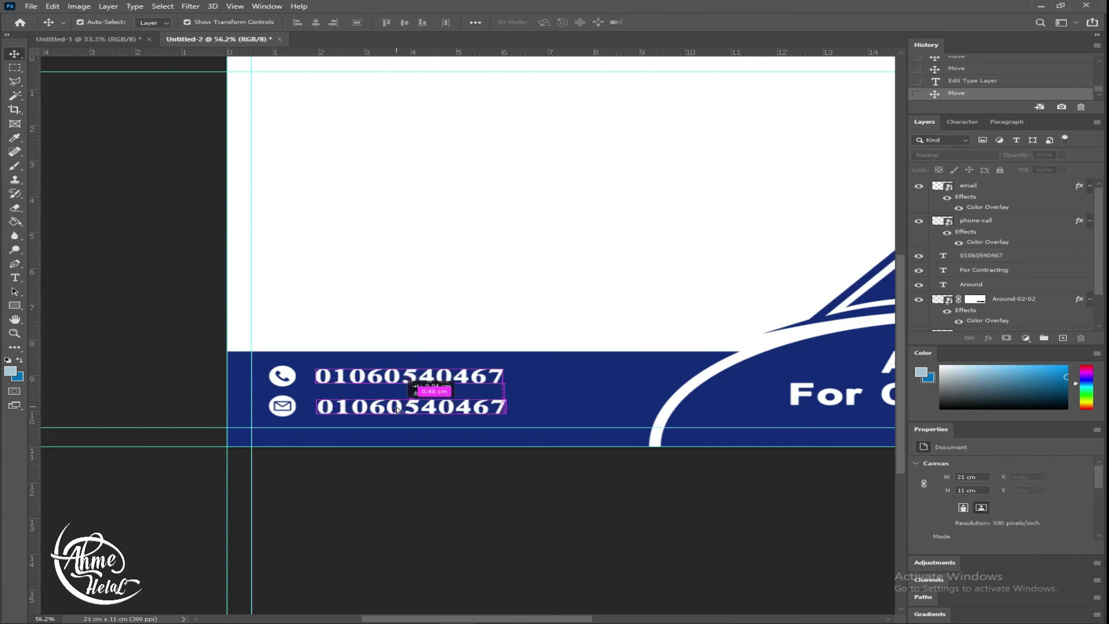
double_click(396, 405)
left_click(396, 405)
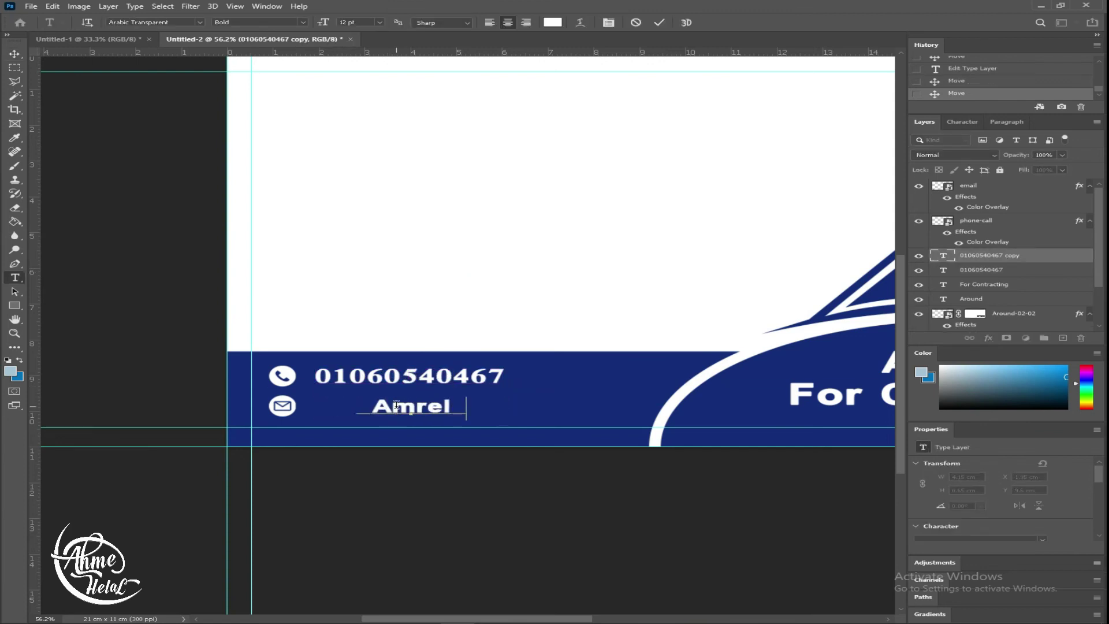
type("@gmail.com")
key("ctrl+a")
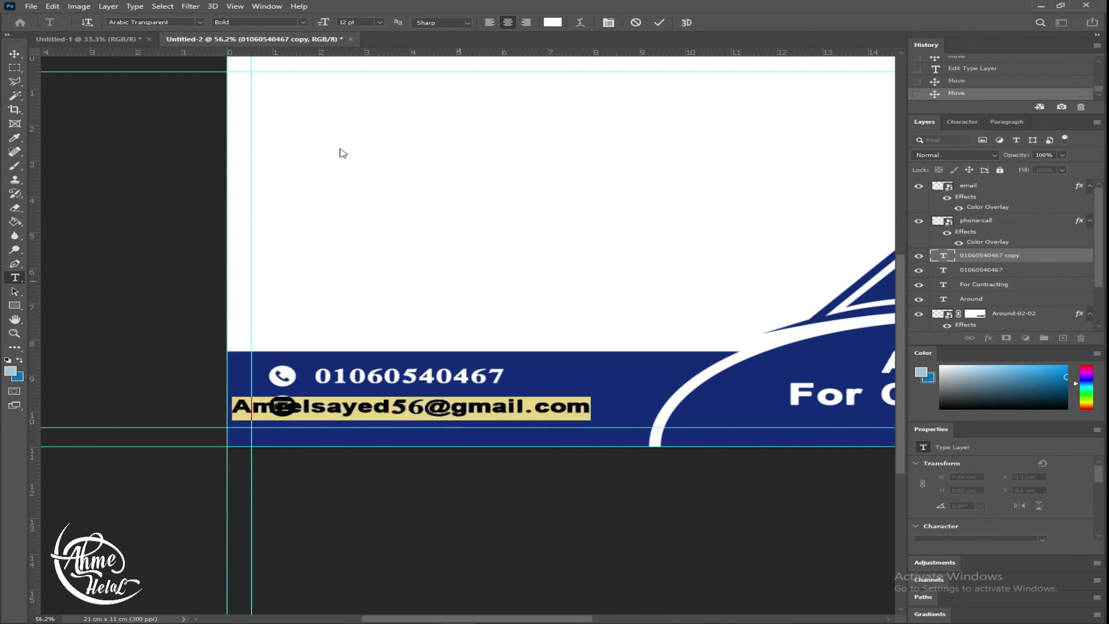
type("9")
key("Return")
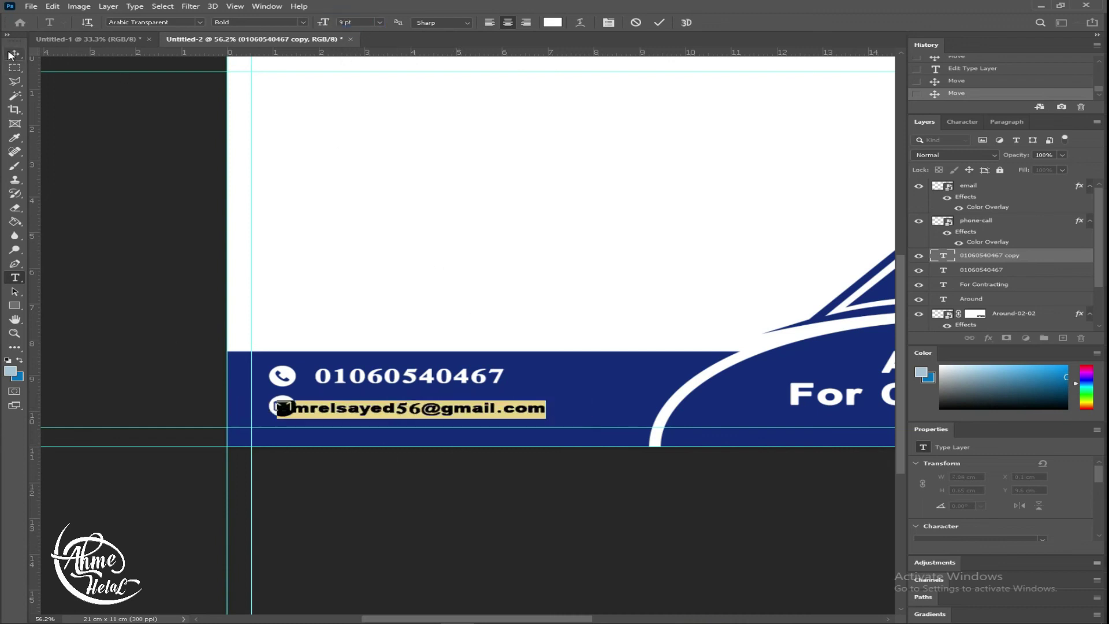
left_click(13, 53)
left_click_drag(433, 413, 471, 410)
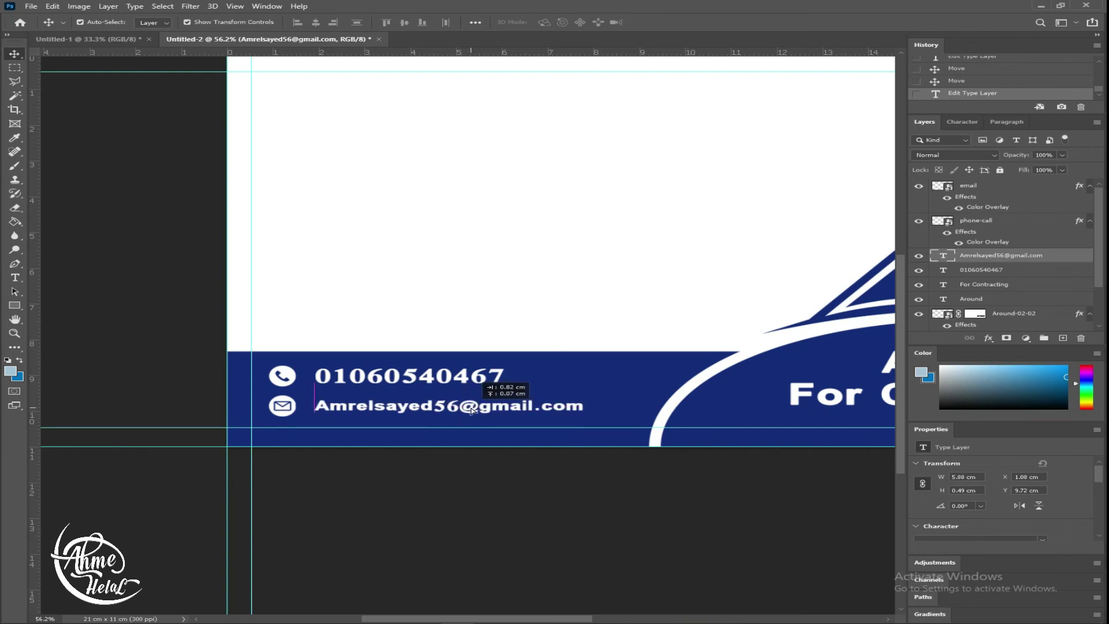
left_click(547, 272)
scroll(552, 262, "down", 3)
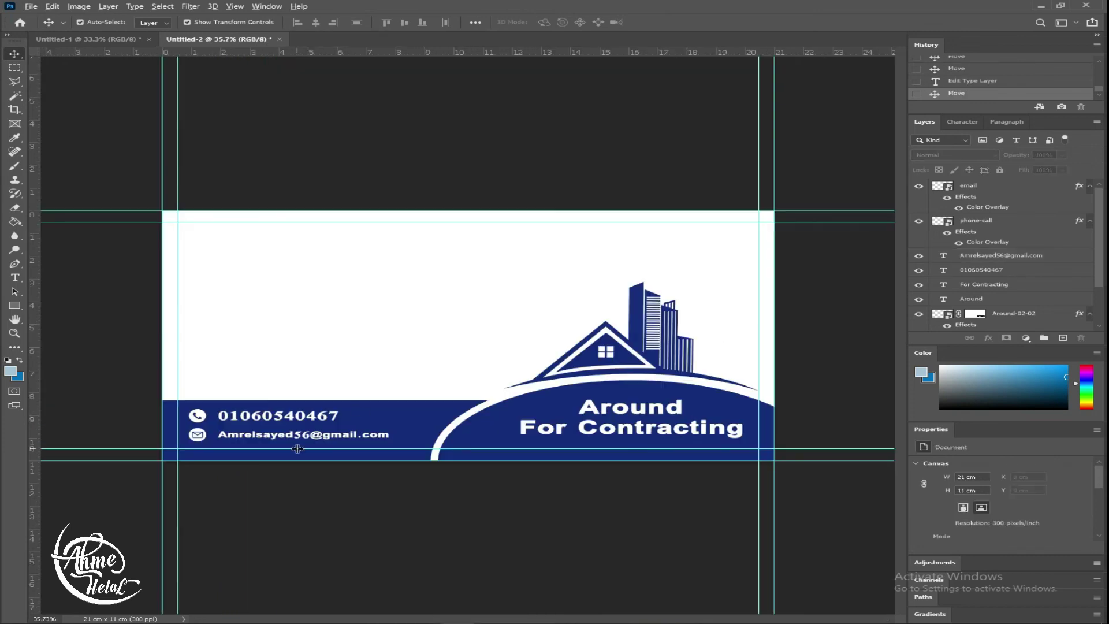
- Raise the email address to 11 pt and align it under the phone number
scroll(297, 448, "up", 2)
left_click(267, 450)
double_click(256, 442)
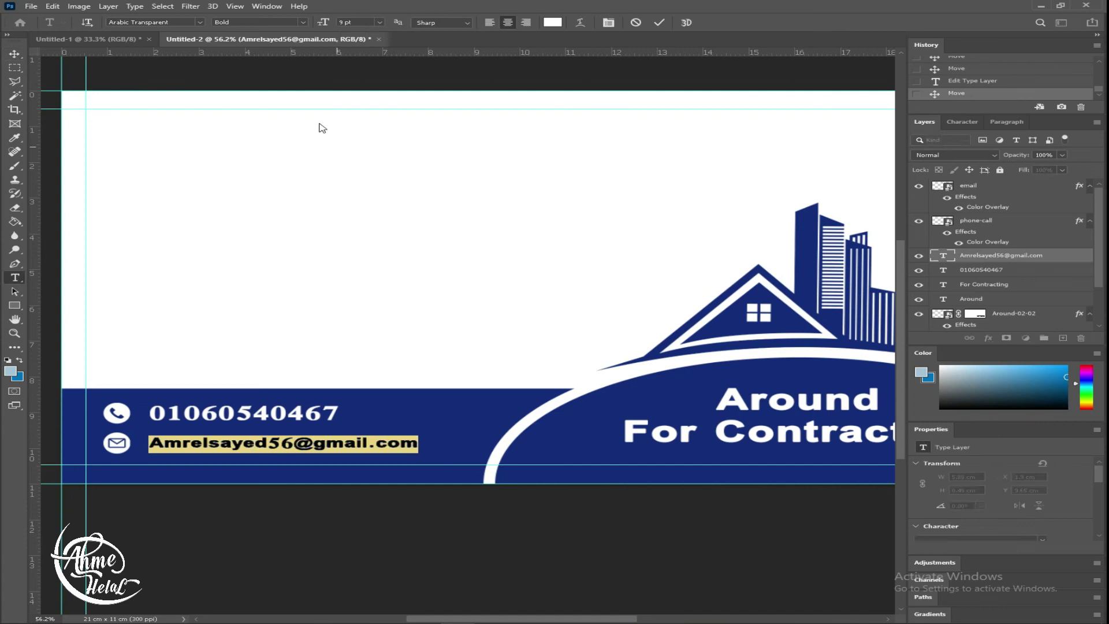
key("Up")
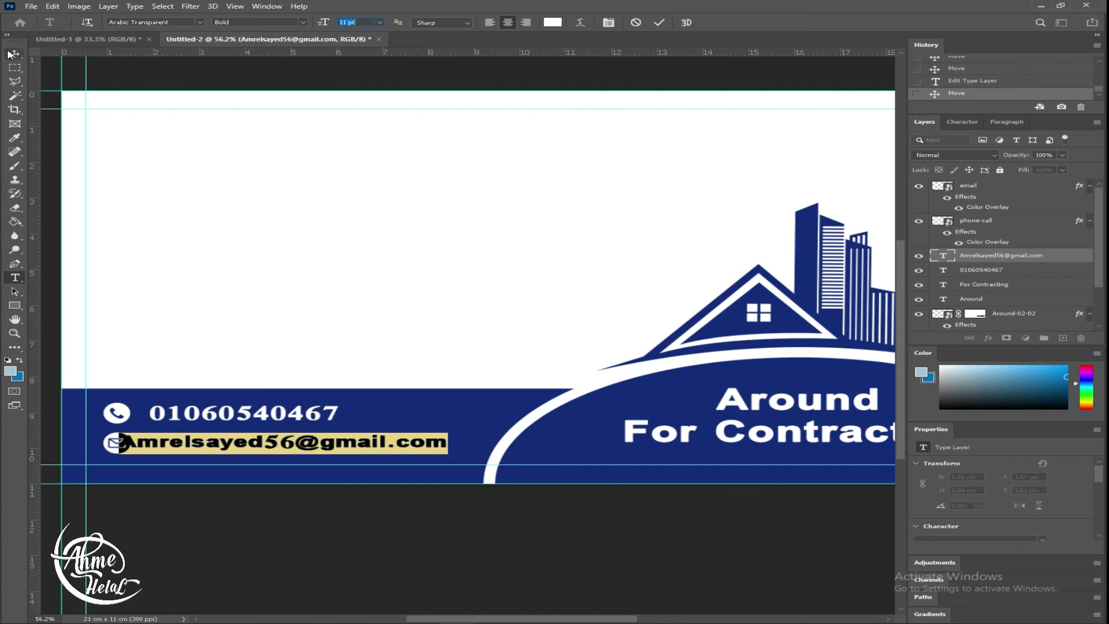
left_click(14, 54)
left_click_drag(191, 448, 219, 448)
left_click(302, 315)
scroll(302, 315, "down", 3)
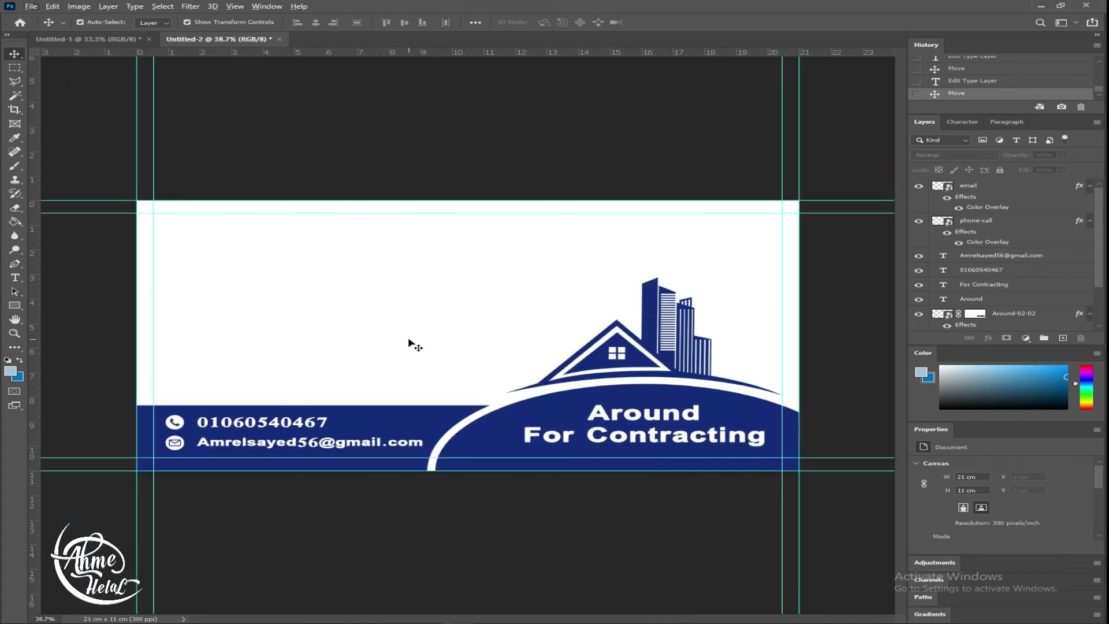
scroll(408, 343, "down", 1)
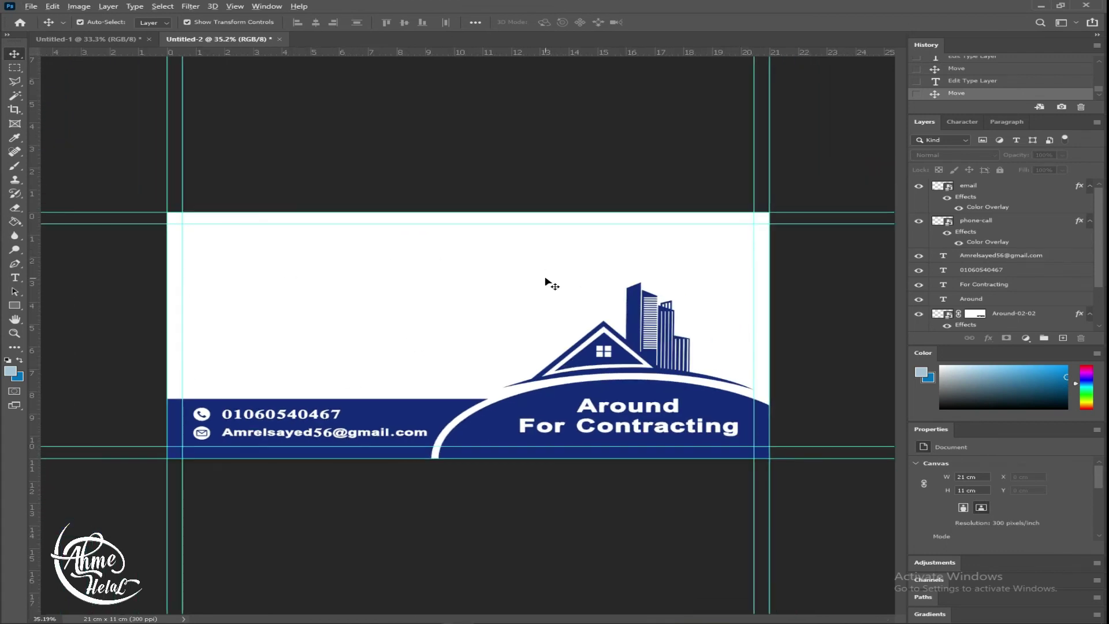